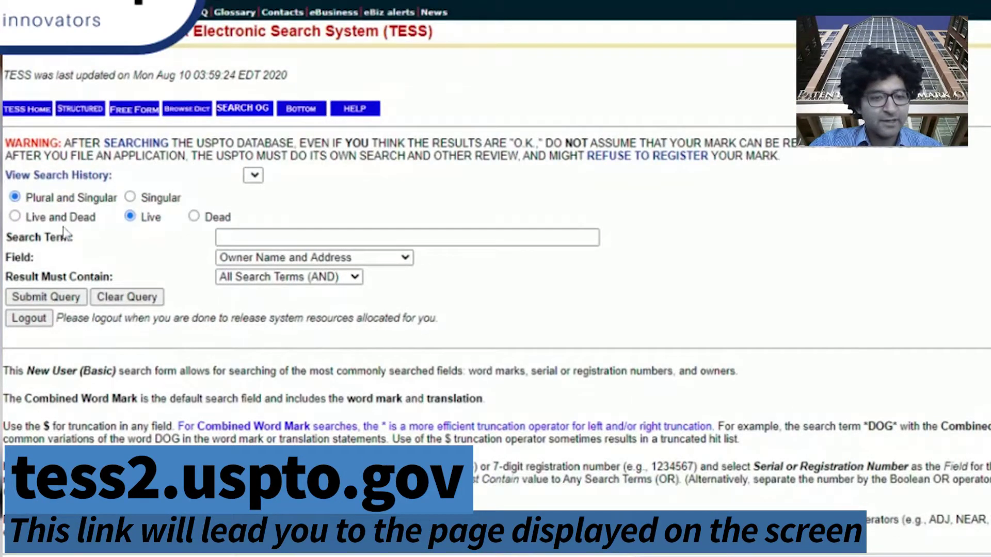
- Keep the search limited to Live records, with the field set to Owner Name and Address
{"action": "left_click", "coordinate": [20, 218]}
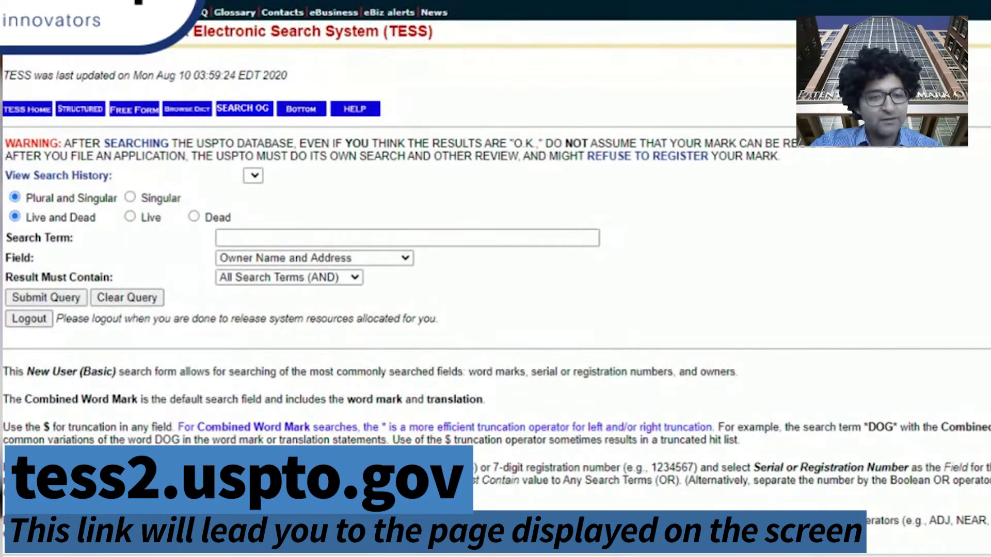
{"action": "left_click", "coordinate": [130, 217]}
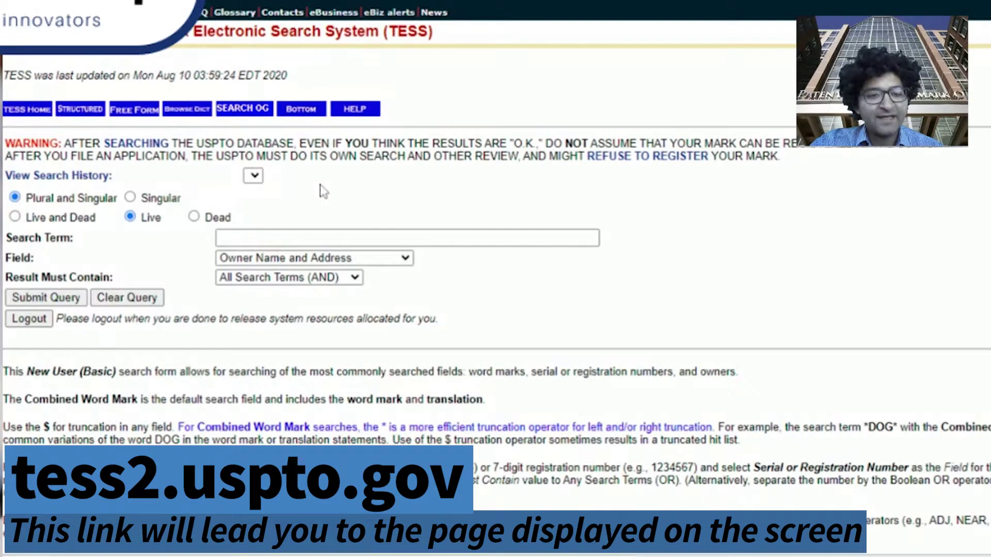
{"action": "left_click", "coordinate": [388, 261]}
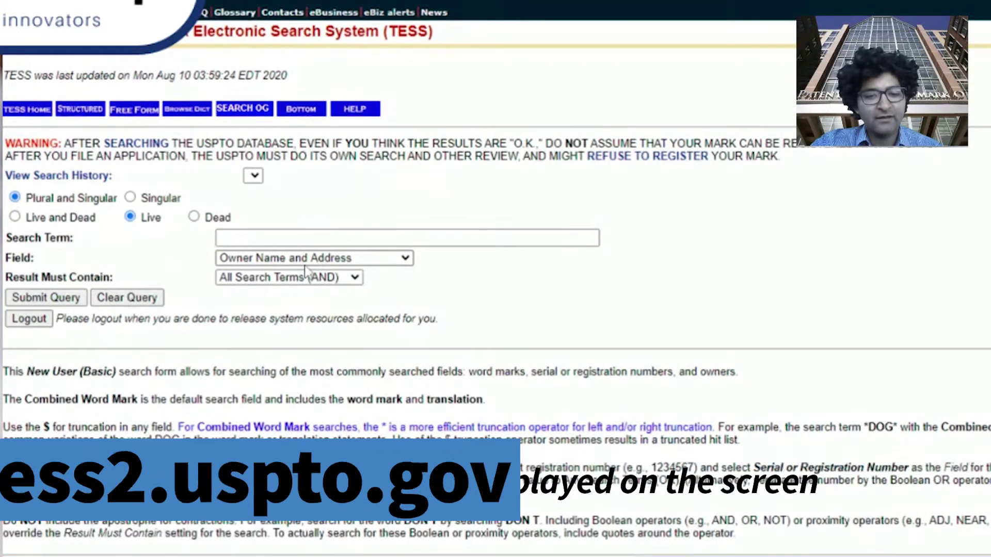
{"action": "left_click", "coordinate": [305, 267]}
{"action": "left_click", "coordinate": [388, 269]}
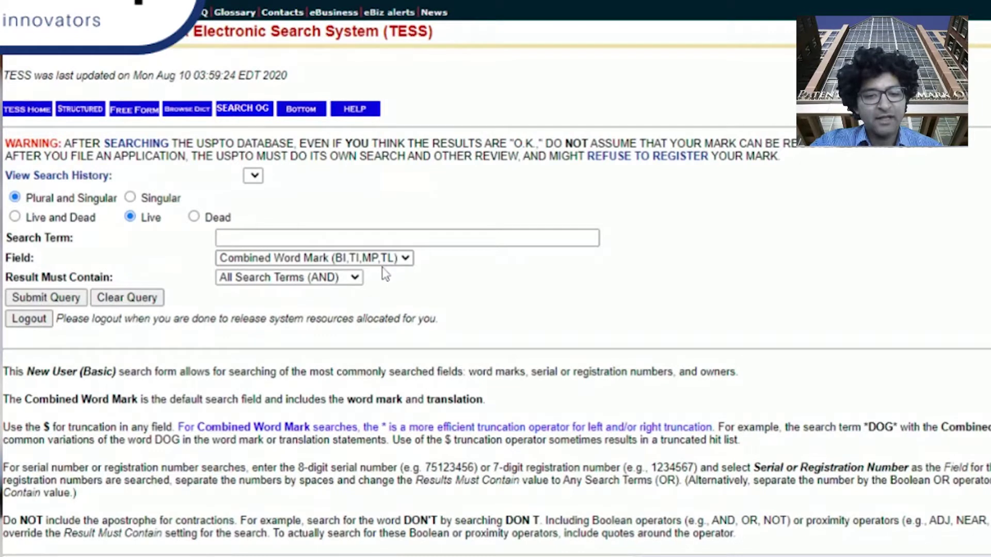
{"action": "left_click", "coordinate": [382, 258]}
- Enter 'apple inc' as the owner search term, removing the word cupertino
{"action": "left_click", "coordinate": [310, 237]}
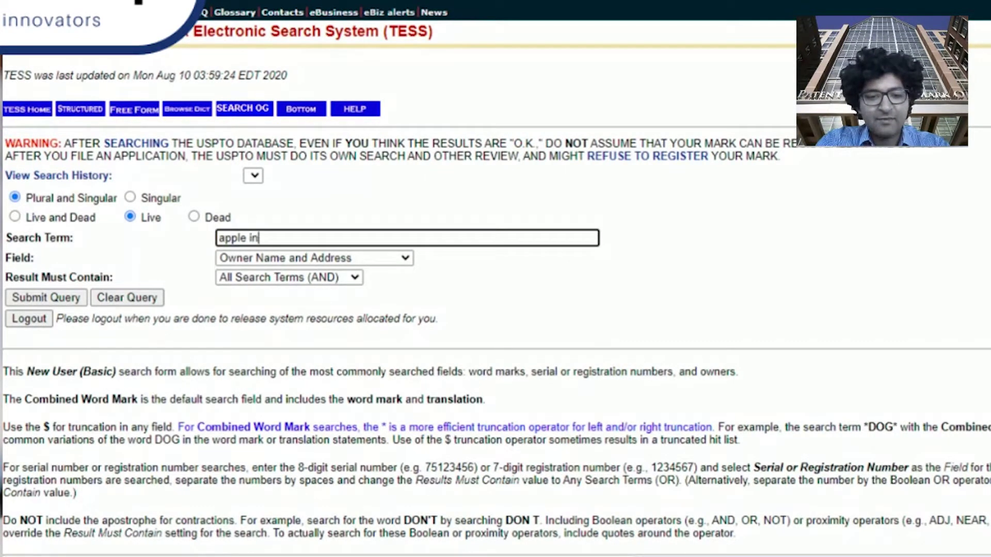
{"action": "type", "text": "cupertino"}
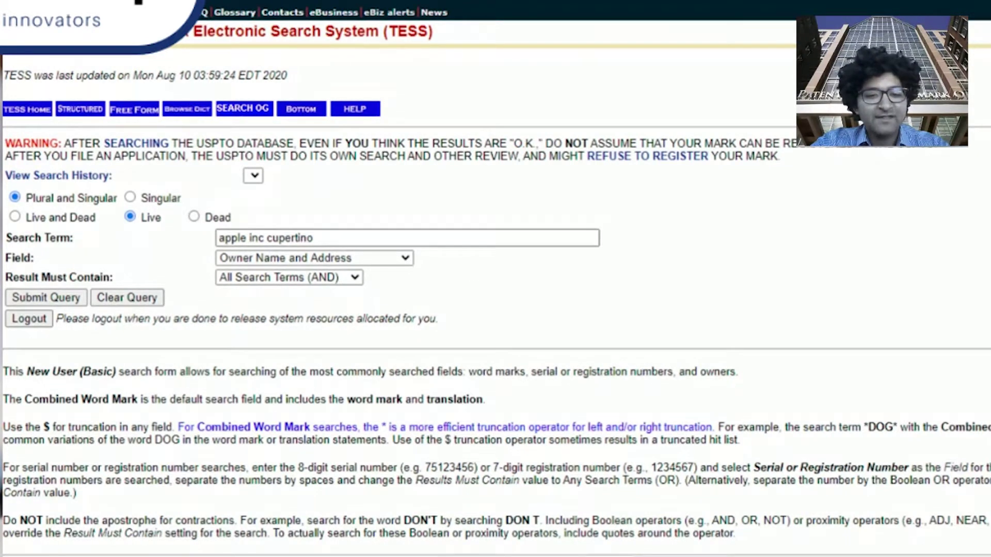
{"action": "left_click_drag", "start_coordinate": [264, 238], "coordinate": [313, 238]}
{"action": "left_click", "coordinate": [301, 246]}
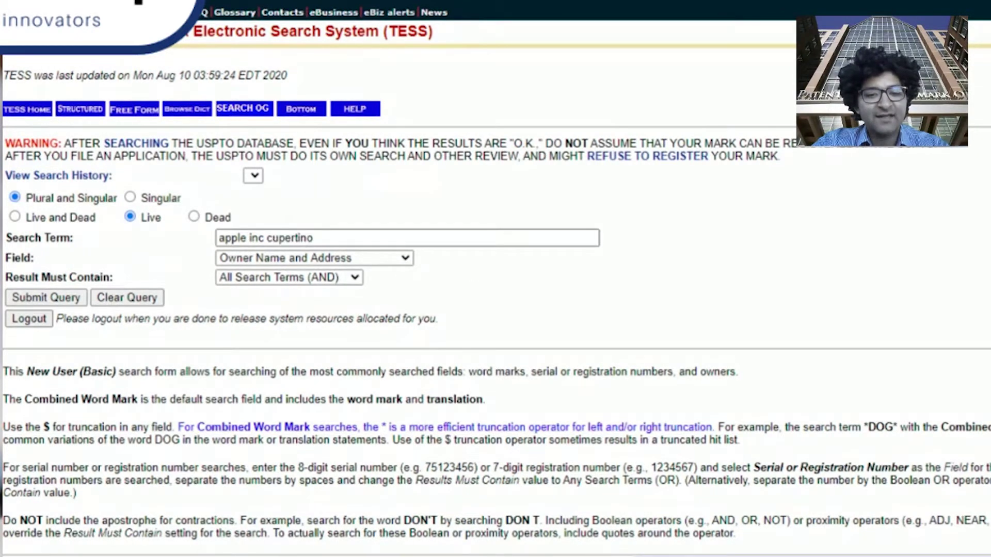
{"action": "double_click", "coordinate": [289, 238]}
{"action": "key", "text": "BackSpace"}
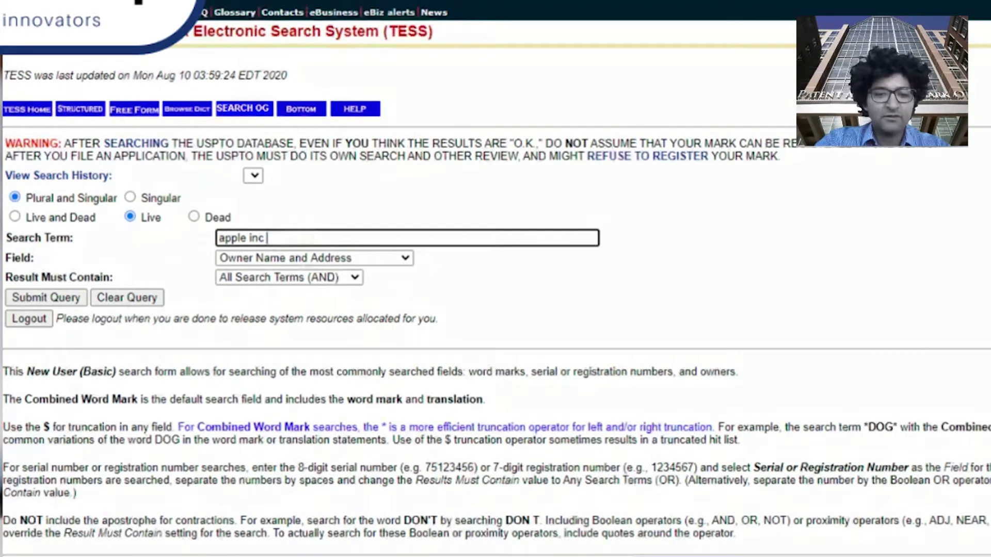
- Submit the query and open the DIGITAL CROWN record, noting its 1A filing basis
{"action": "left_click", "coordinate": [530, 218]}
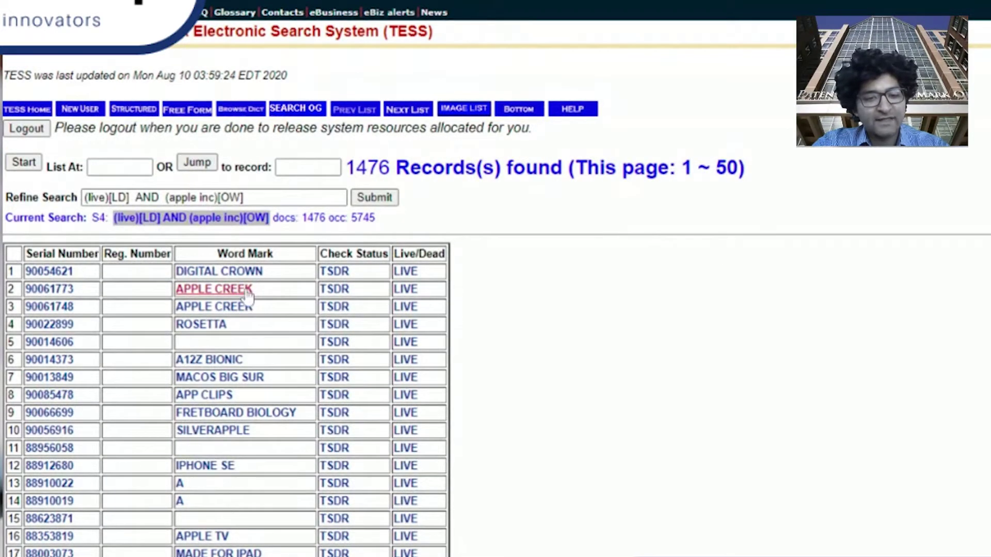
{"action": "left_click", "coordinate": [250, 271]}
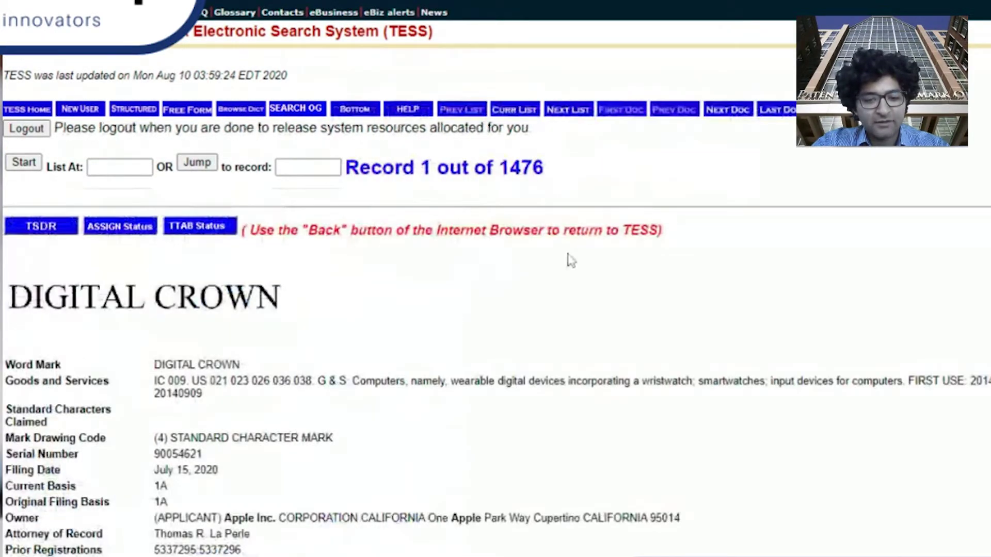
{"action": "scroll", "coordinate": [570, 261], "scroll_direction": "down", "scroll_amount": 3}
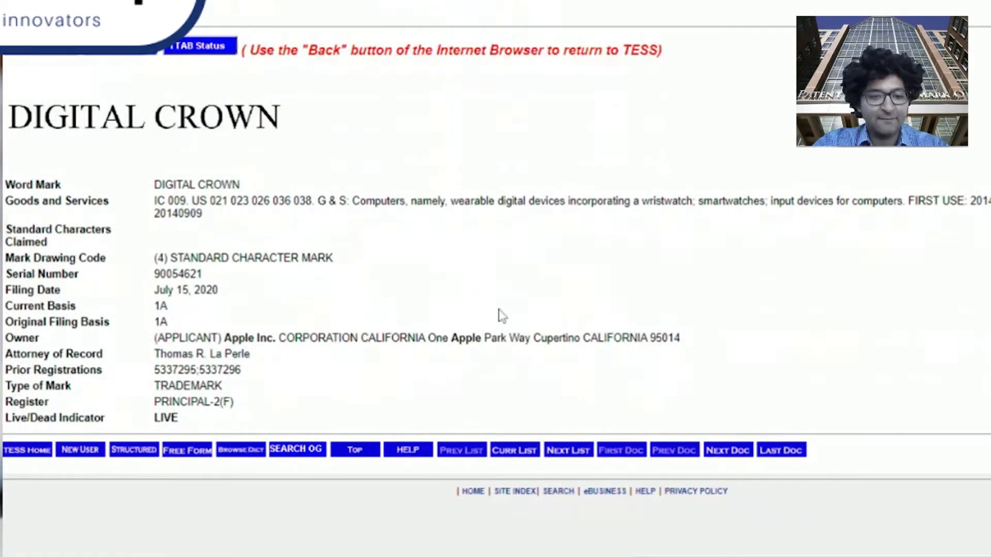
{"action": "left_click_drag", "start_coordinate": [170, 322], "coordinate": [150, 333]}
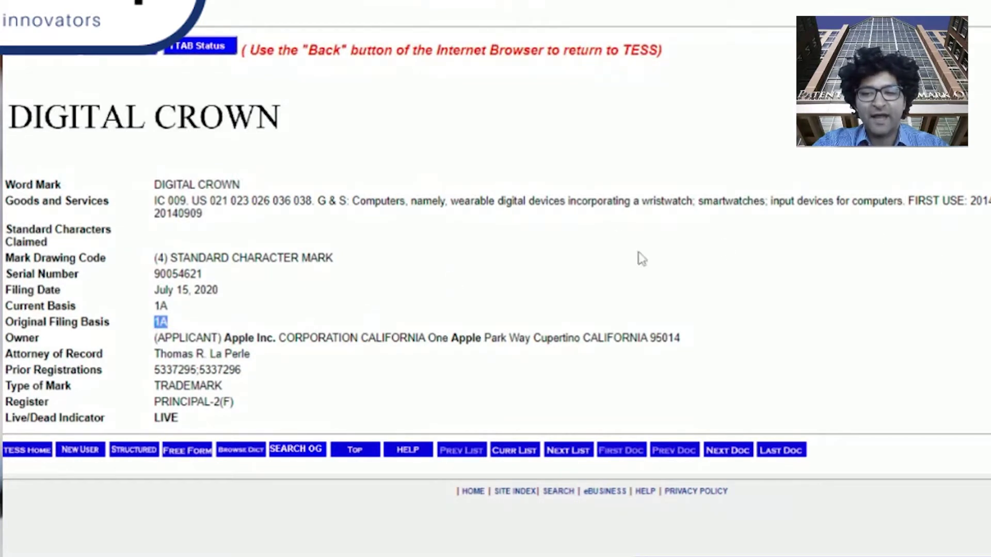
{"action": "left_click", "coordinate": [446, 306]}
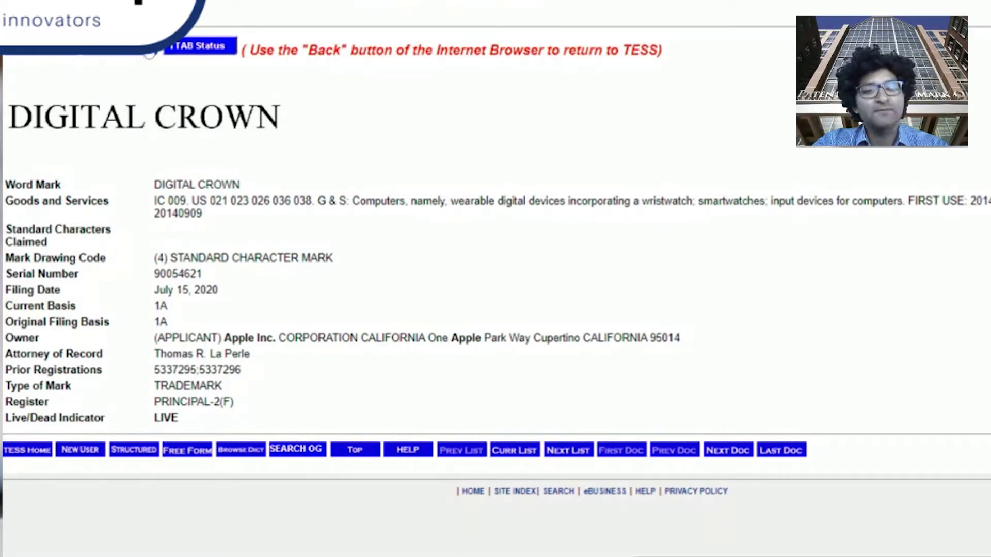
- Open DIGITAL CROWN's TSDR status and expand its goods and services description
{"action": "left_click", "coordinate": [64, 55]}
{"action": "scroll", "coordinate": [559, 274], "scroll_direction": "down", "scroll_amount": 3}
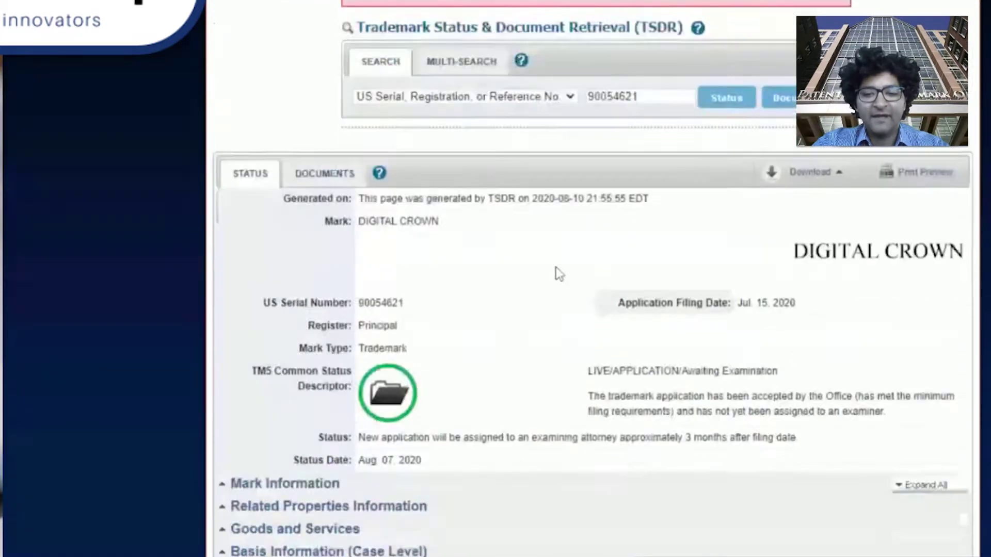
{"action": "scroll", "coordinate": [559, 273], "scroll_direction": "down", "scroll_amount": 4}
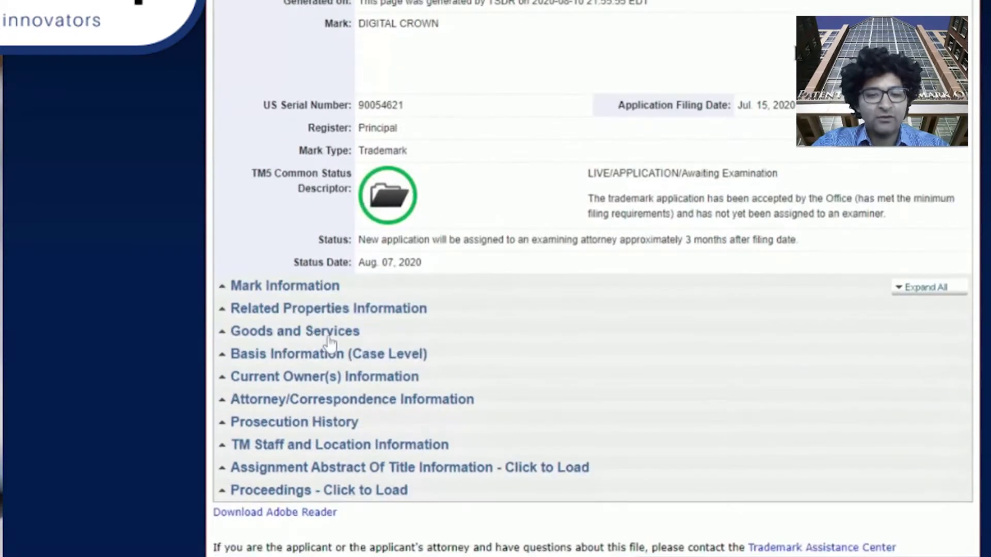
{"action": "left_click", "coordinate": [331, 339]}
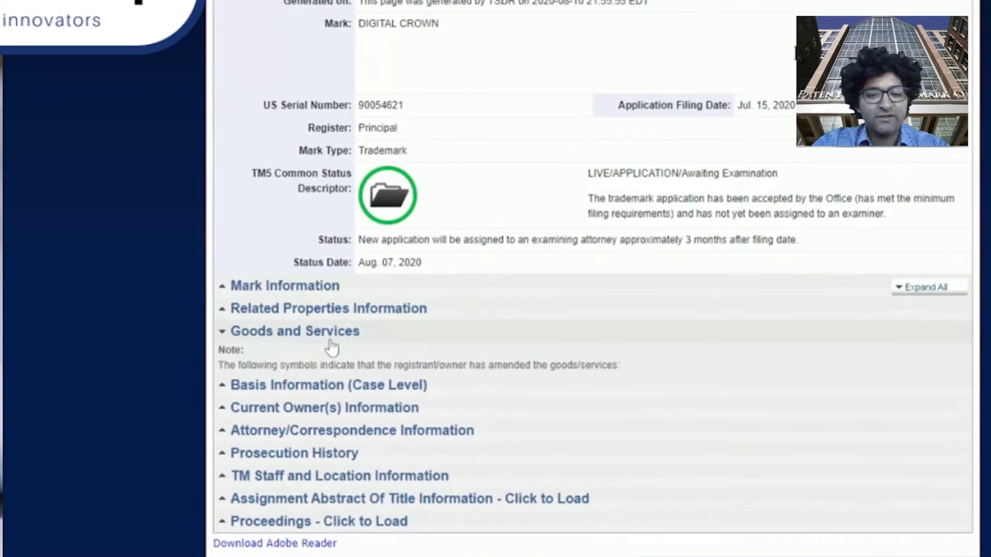
{"action": "scroll", "coordinate": [453, 294], "scroll_direction": "down", "scroll_amount": 3}
{"action": "left_click_drag", "start_coordinate": [365, 260], "coordinate": [890, 266]}
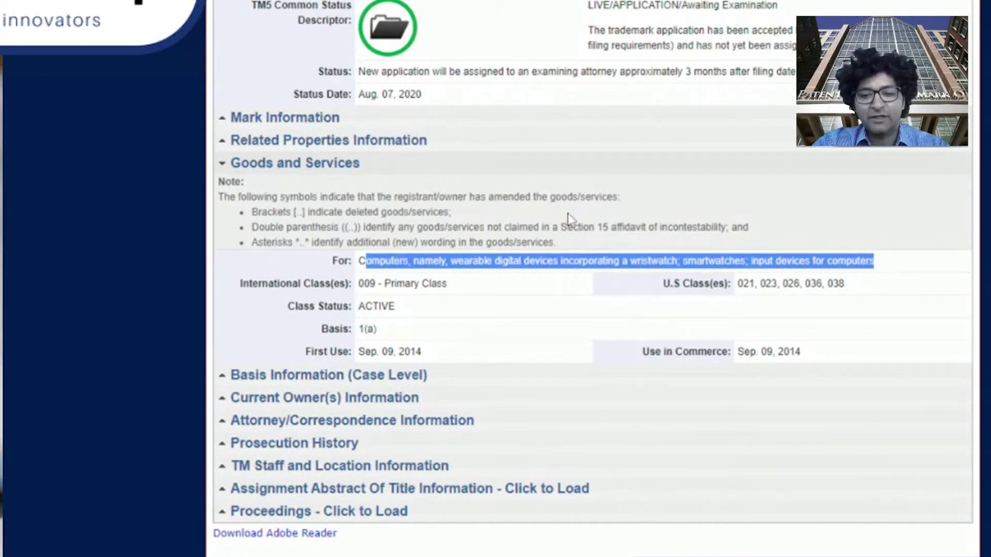
{"action": "left_click_drag", "start_coordinate": [358, 261], "coordinate": [870, 262]}
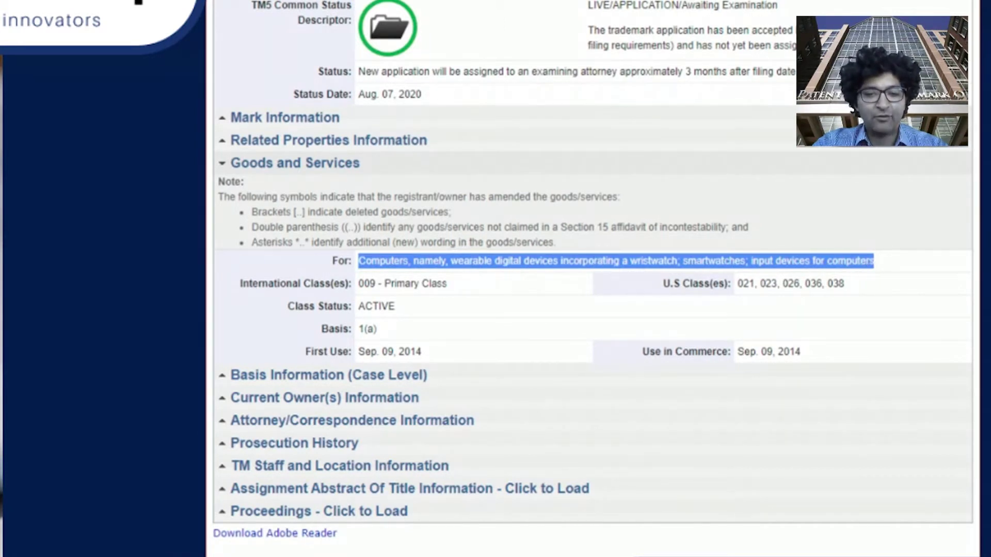
- Show the Documents list: Application, Drawing and Specimen, dated Jul. 15, 2020
{"action": "scroll", "coordinate": [340, 351], "scroll_direction": "up", "scroll_amount": 10}
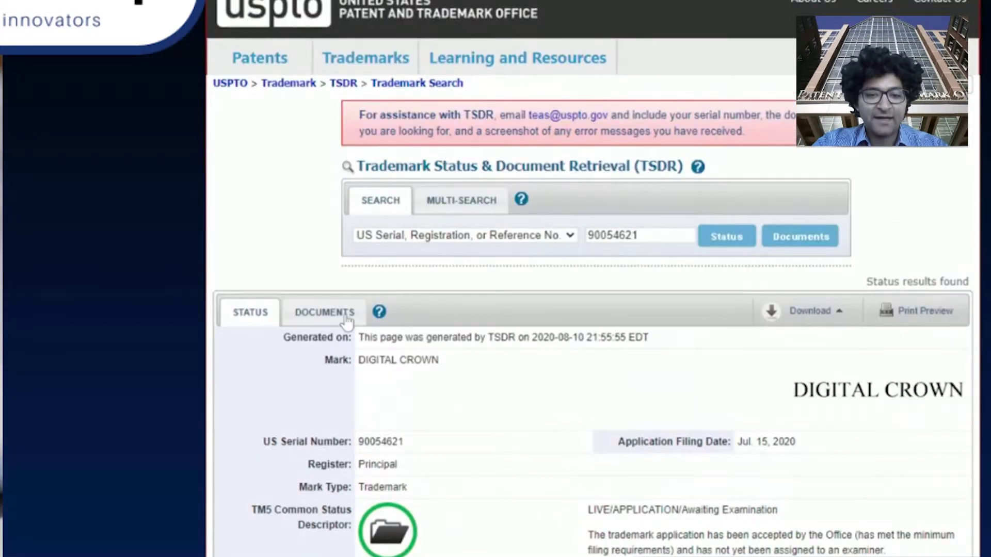
{"action": "left_click", "coordinate": [333, 313]}
{"action": "scroll", "coordinate": [403, 299], "scroll_direction": "down", "scroll_amount": 3}
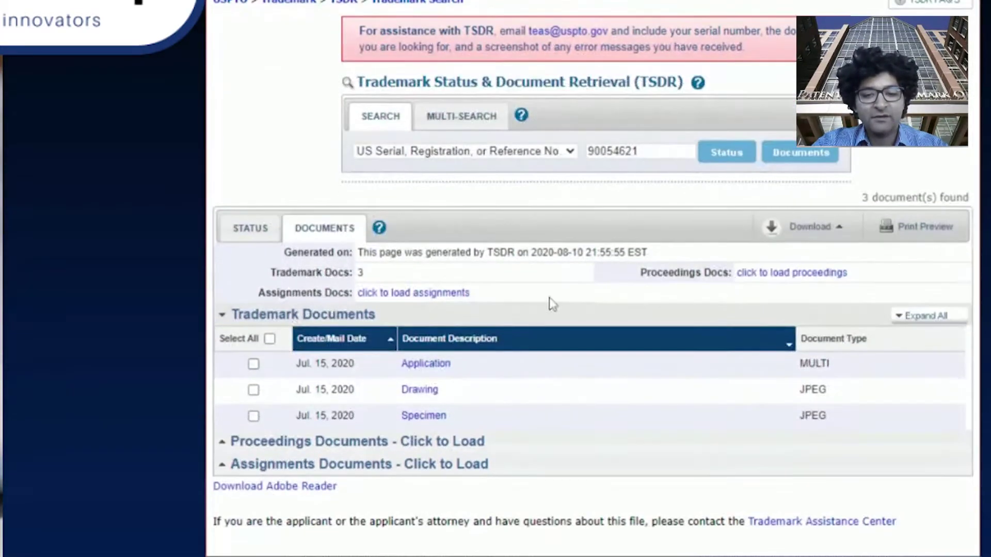
- View the Specimen filed with the DIGITAL CROWN application
{"action": "left_click", "coordinate": [423, 416]}
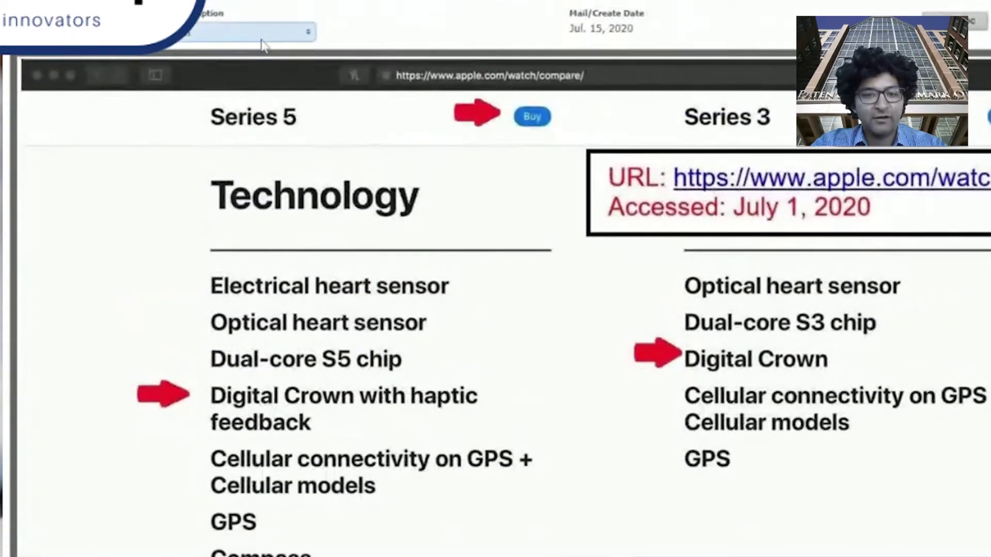
{"action": "left_click", "coordinate": [261, 36]}
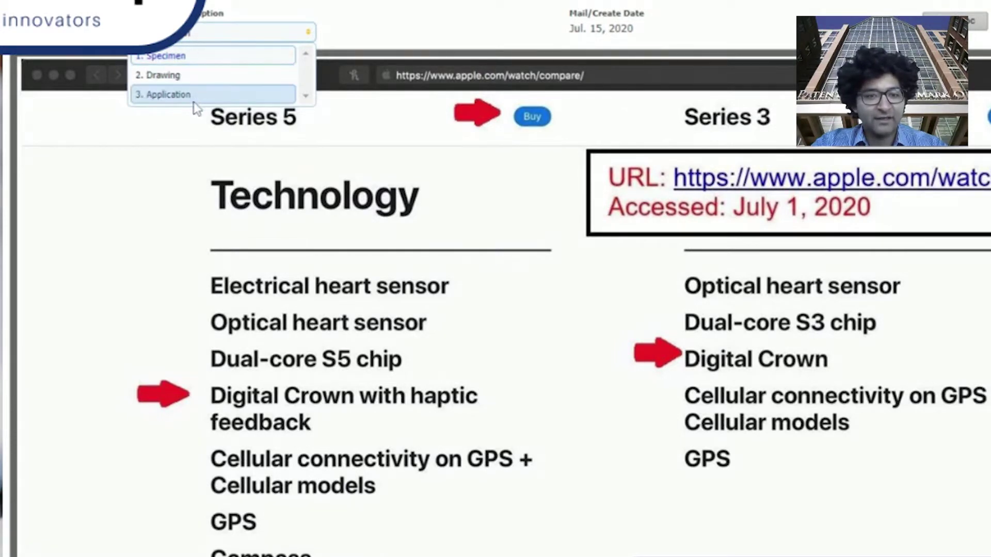
{"action": "left_click", "coordinate": [196, 58]}
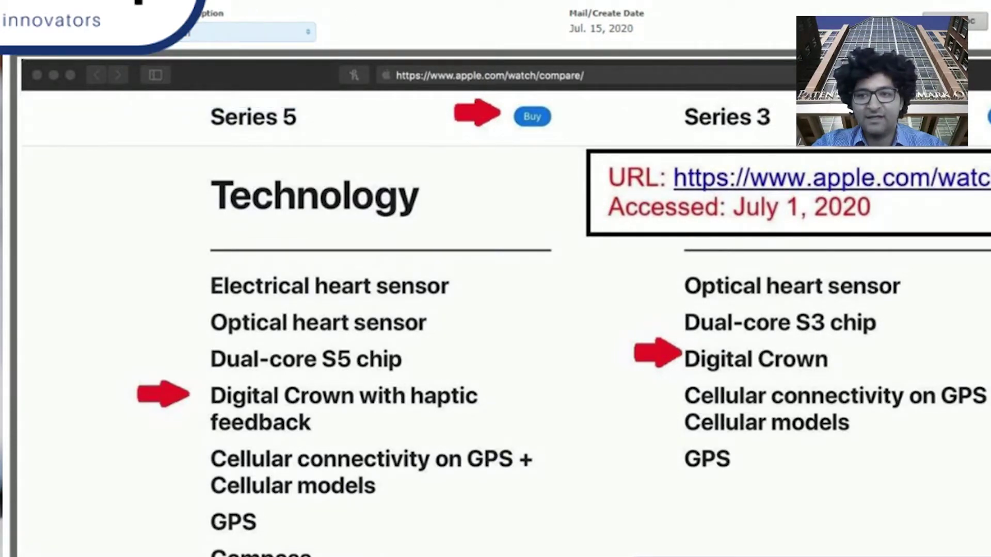
{"action": "scroll", "coordinate": [493, 221], "scroll_direction": "down", "scroll_amount": 3}
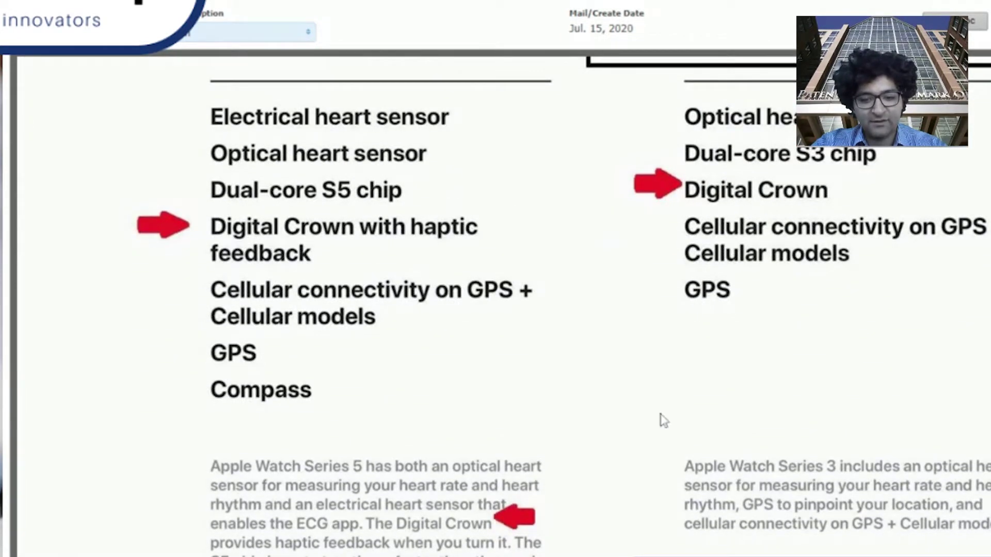
{"action": "scroll", "coordinate": [868, 376], "scroll_direction": "down", "scroll_amount": 2}
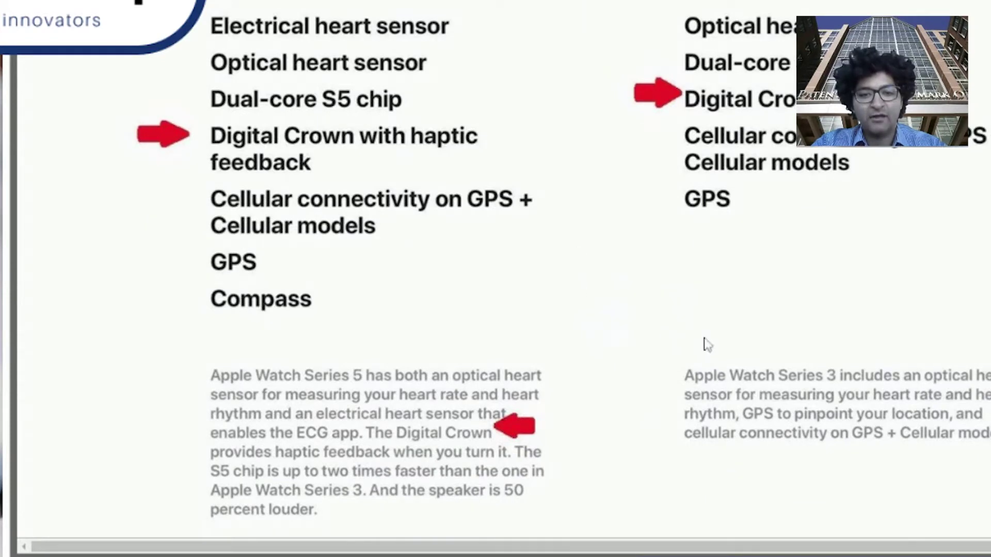
{"action": "scroll", "coordinate": [624, 410], "scroll_direction": "up", "scroll_amount": 4}
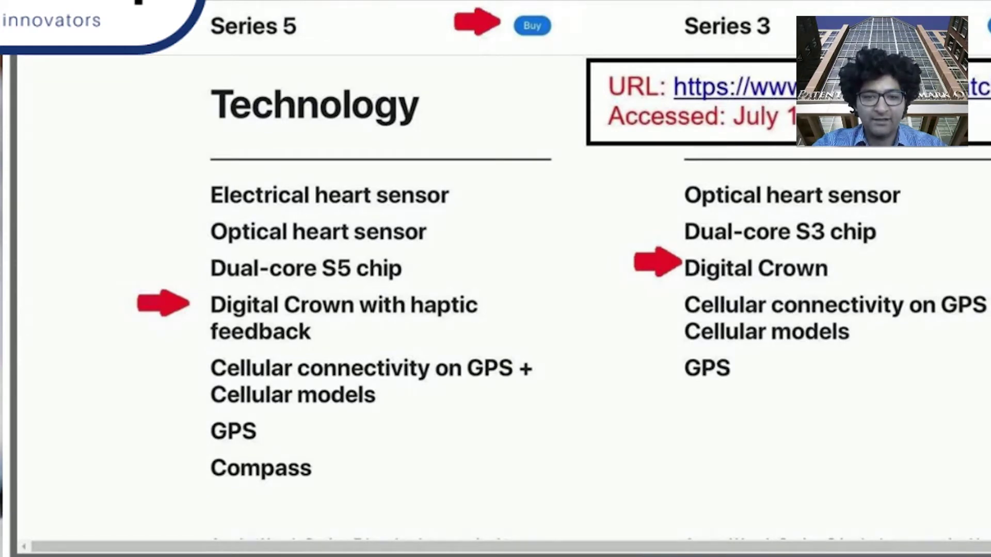
- Return to the TESS list of 1476 live Apple Inc. records
{"action": "key", "text": "Right"}
{"action": "left_click_drag", "start_coordinate": [347, 167], "coordinate": [390, 167]}
{"action": "left_click", "coordinate": [481, 227]}
{"action": "scroll", "coordinate": [450, 283], "scroll_direction": "down", "scroll_amount": 3}
{"action": "scroll", "coordinate": [450, 282], "scroll_direction": "down", "scroll_amount": 10}
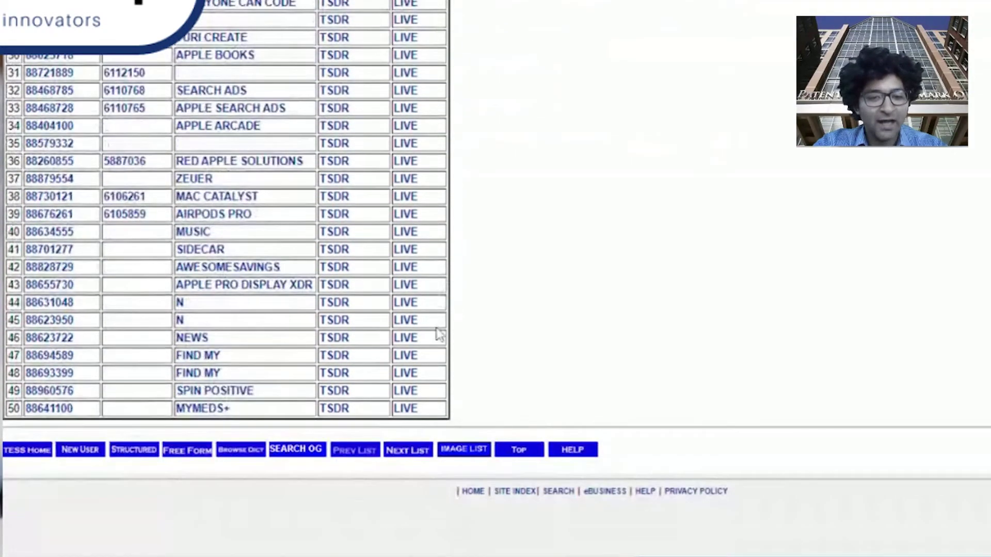
{"action": "left_click", "coordinate": [273, 287]}
{"action": "scroll", "coordinate": [381, 360], "scroll_direction": "down", "scroll_amount": 3}
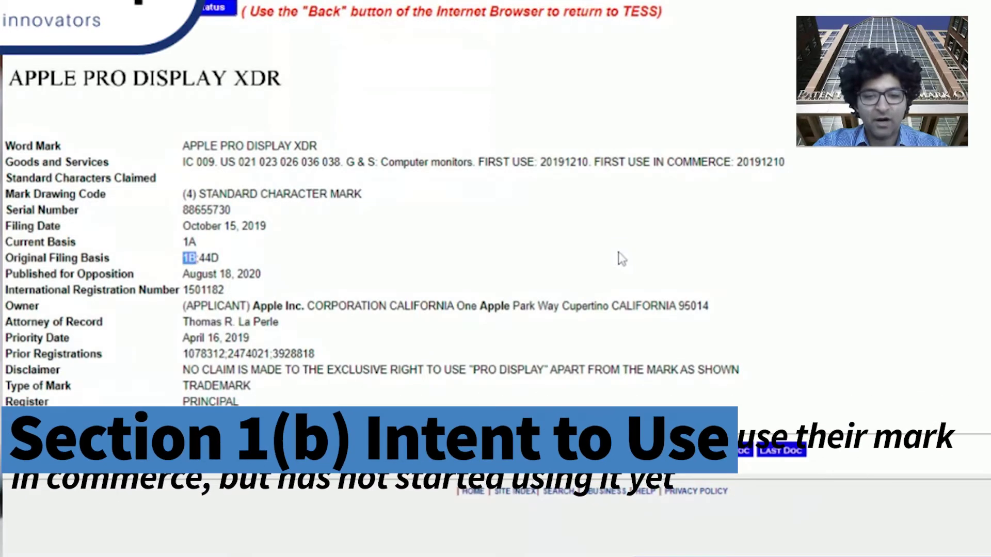
{"action": "left_click_drag", "start_coordinate": [381, 163], "coordinate": [806, 169]}
{"action": "left_click", "coordinate": [348, 97]}
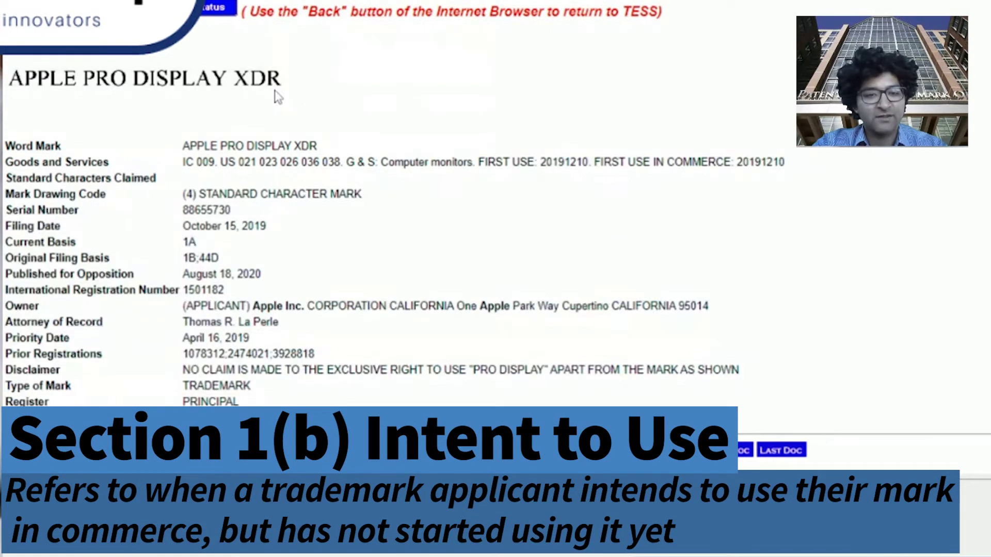
{"action": "left_click_drag", "start_coordinate": [382, 163], "coordinate": [478, 163]}
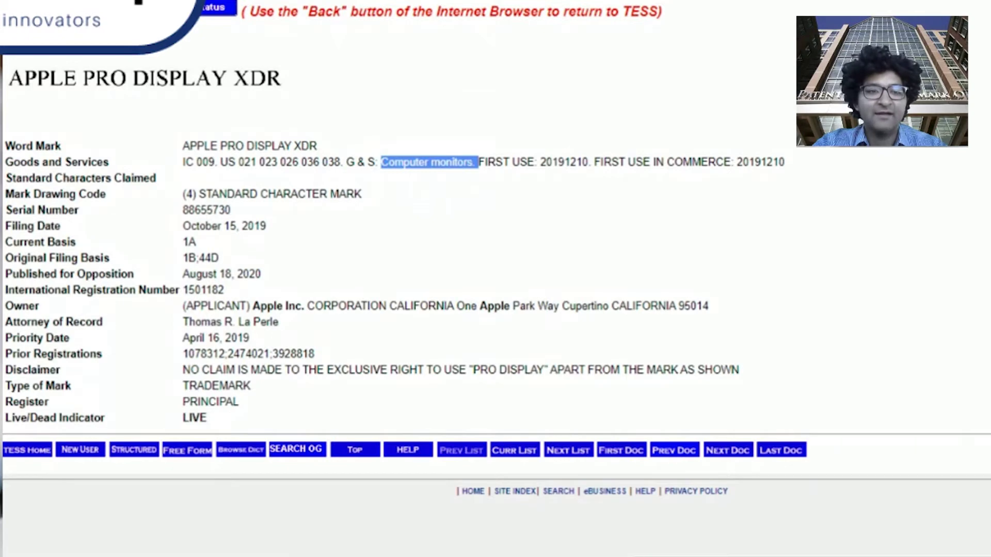
{"action": "key", "text": "alt+Left"}
{"action": "scroll", "coordinate": [336, 325], "scroll_direction": "up", "scroll_amount": 10}
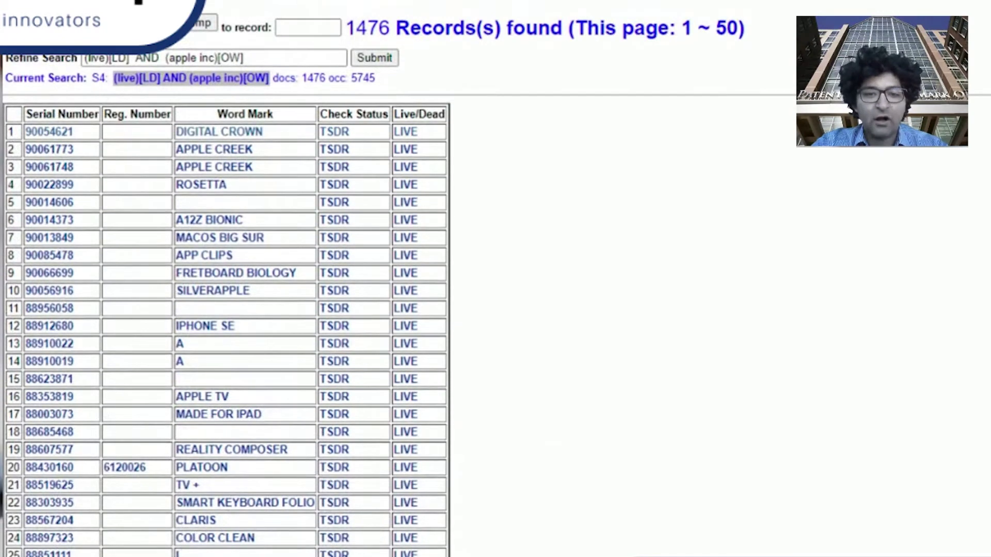
- Show results 51–100, review the APPLE TV + record in row 82, and return
{"action": "scroll", "coordinate": [227, 247], "scroll_direction": "up", "scroll_amount": 3}
{"action": "left_click", "coordinate": [407, 109]}
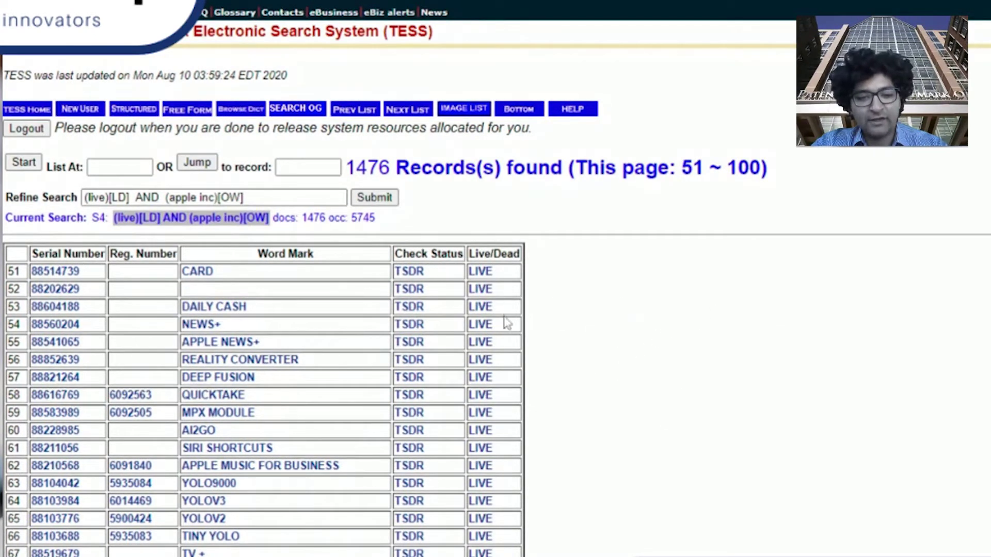
{"action": "scroll", "coordinate": [459, 342], "scroll_direction": "down", "scroll_amount": 10}
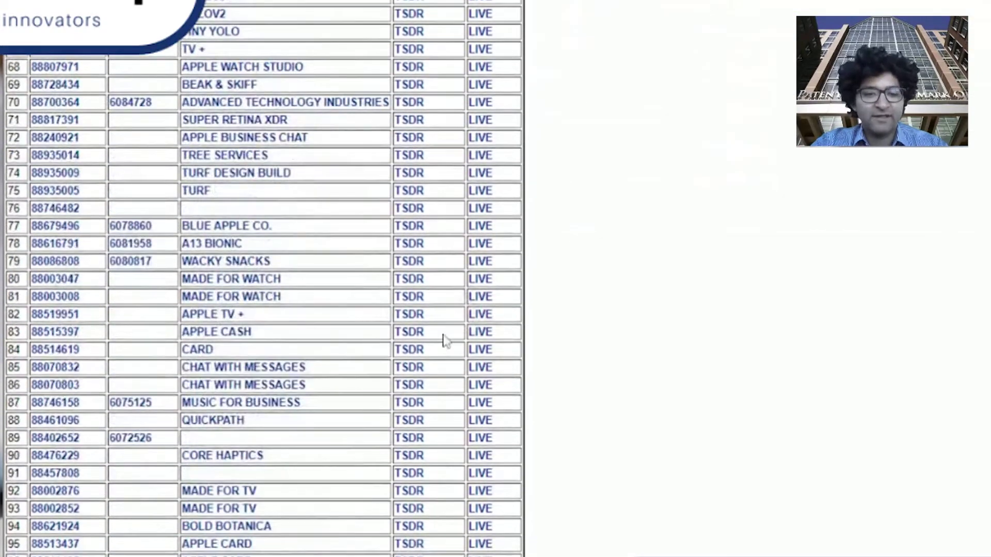
{"action": "scroll", "coordinate": [446, 340], "scroll_direction": "down", "scroll_amount": 2}
{"action": "left_click", "coordinate": [211, 228]}
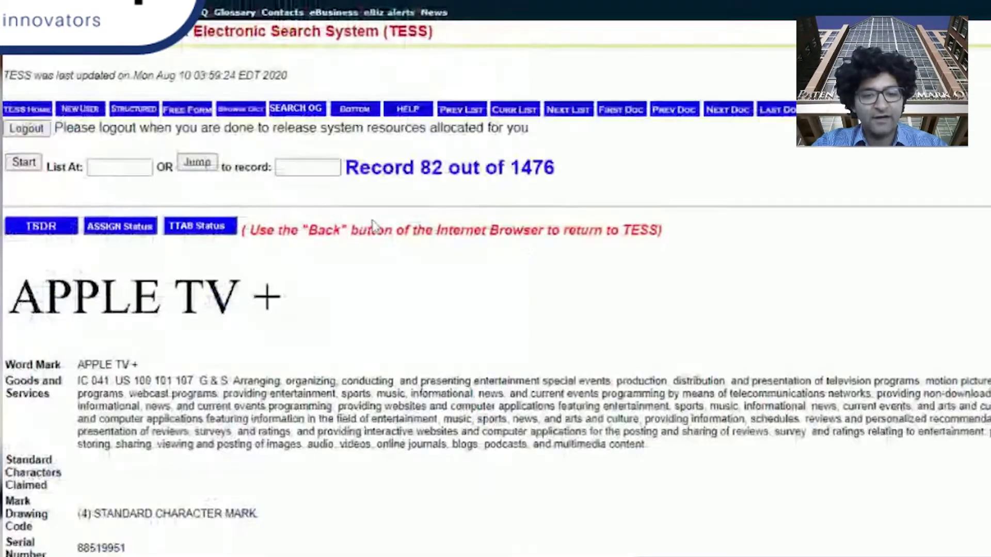
{"action": "scroll", "coordinate": [606, 333], "scroll_direction": "down", "scroll_amount": 7}
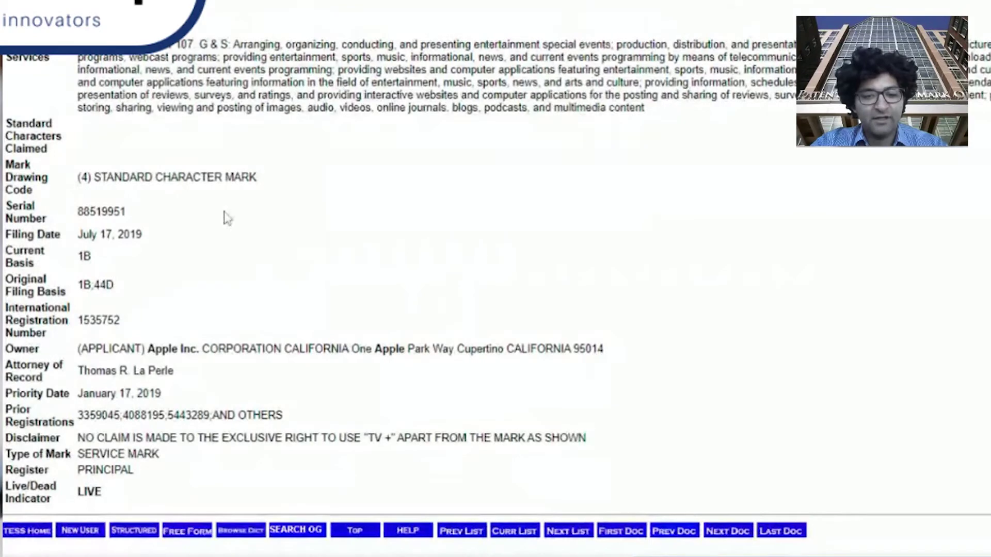
{"action": "key", "text": "alt+Left"}
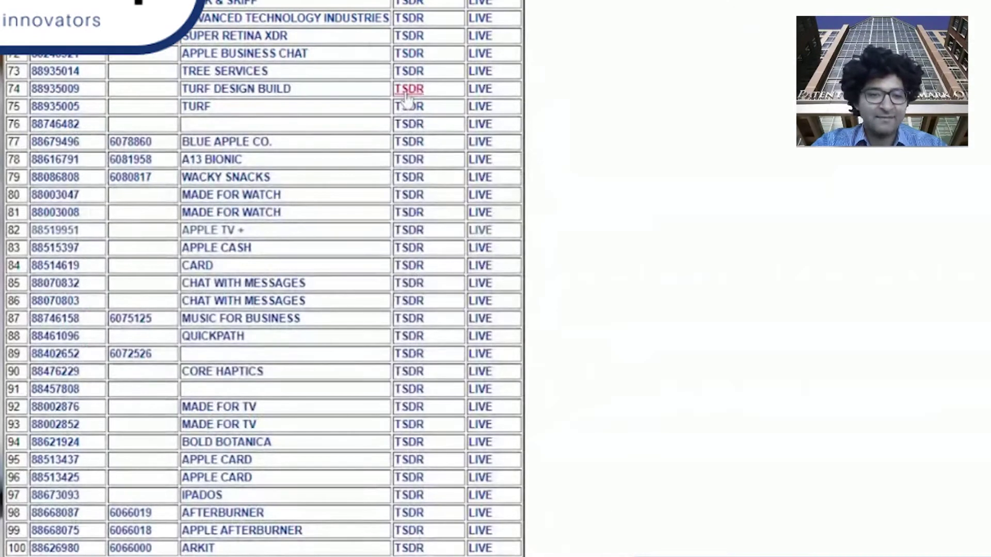
{"action": "scroll", "coordinate": [458, 369], "scroll_direction": "down", "scroll_amount": 3}
{"action": "left_click_drag", "start_coordinate": [580, 400], "coordinate": [10, 263]}
{"action": "left_click", "coordinate": [593, 334]}
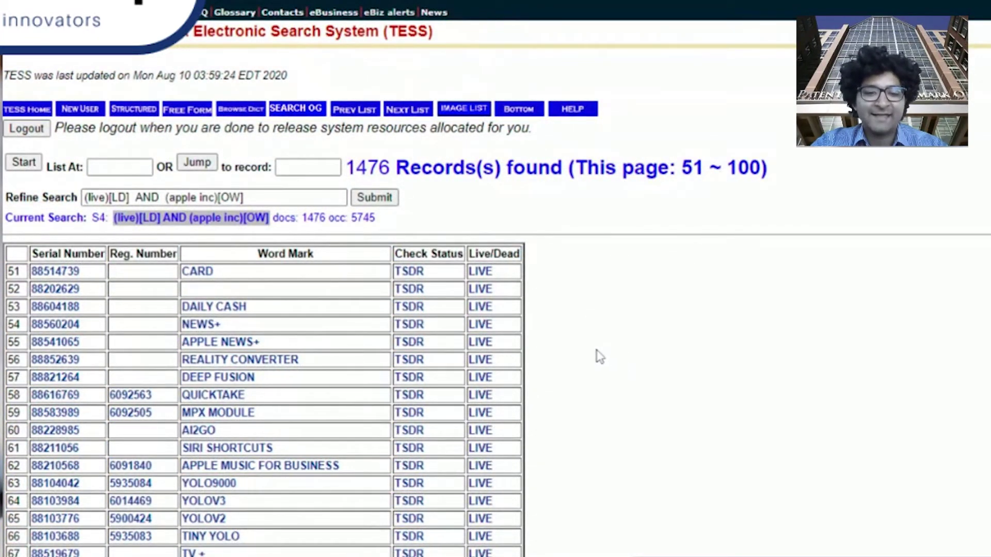
{"action": "scroll", "coordinate": [597, 353], "scroll_direction": "down", "scroll_amount": 6}
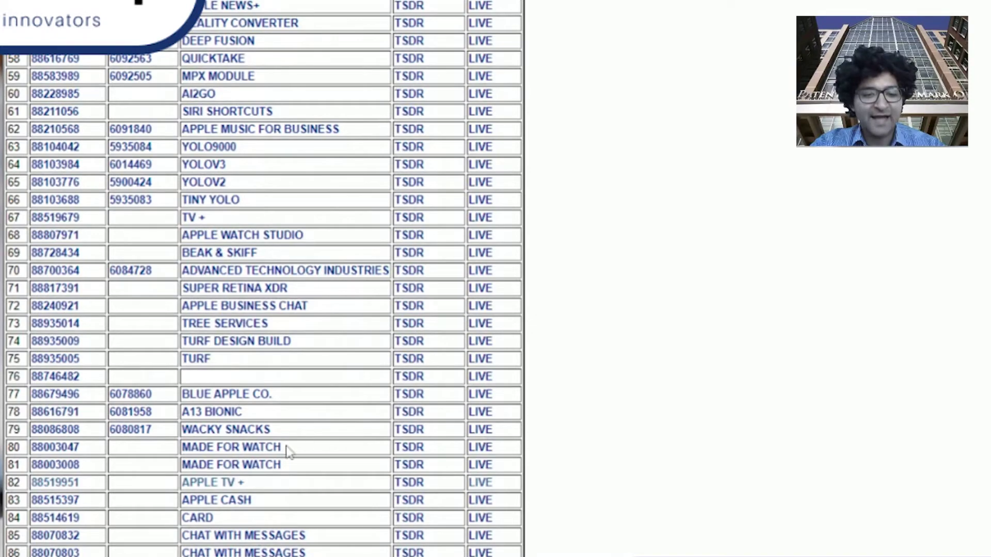
{"action": "scroll", "coordinate": [265, 438], "scroll_direction": "down", "scroll_amount": 2}
{"action": "scroll", "coordinate": [263, 433], "scroll_direction": "down", "scroll_amount": 4}
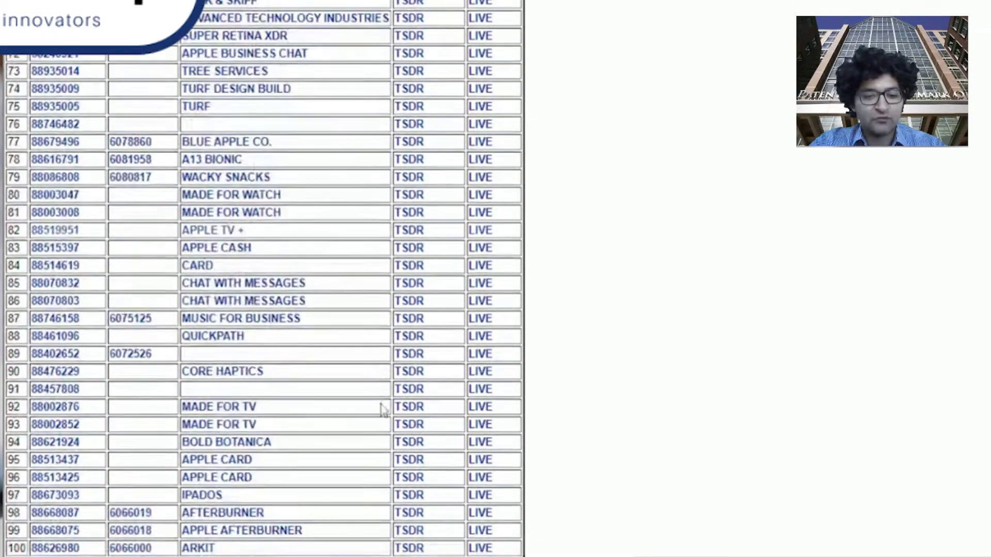
{"action": "scroll", "coordinate": [278, 347], "scroll_direction": "down", "scroll_amount": 3}
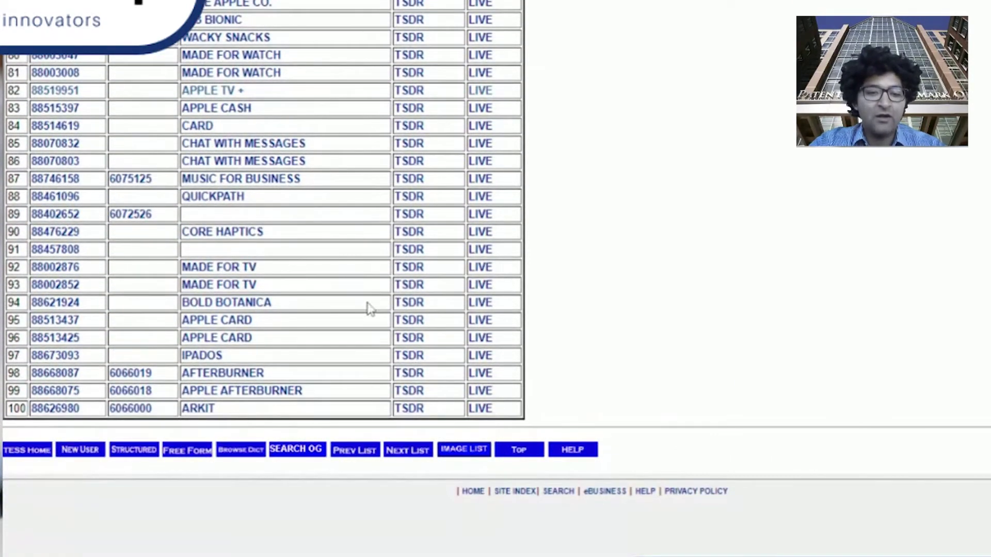
{"action": "scroll", "coordinate": [310, 335], "scroll_direction": "up", "scroll_amount": 14}
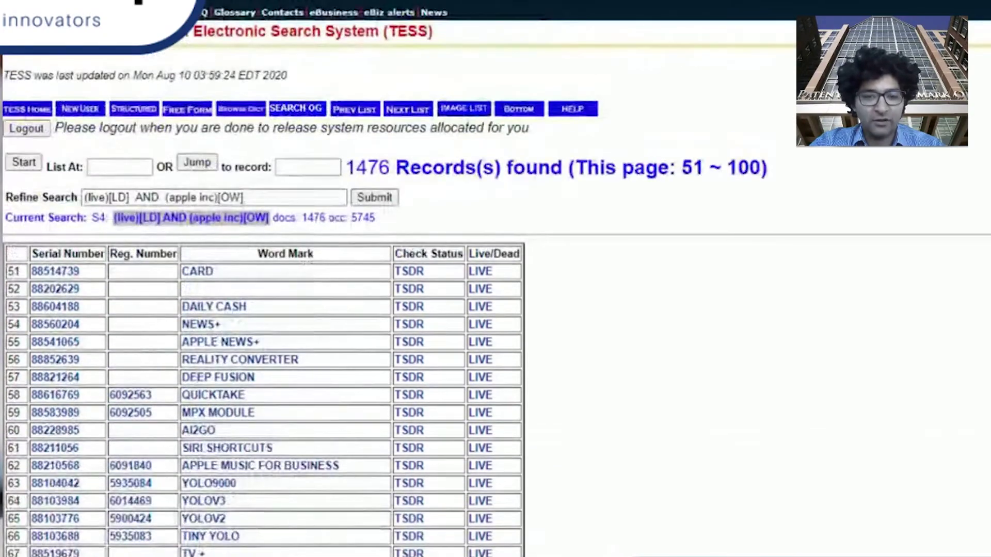
- Show the next results page, records 101–150, and scroll through it
{"action": "left_click", "coordinate": [408, 110]}
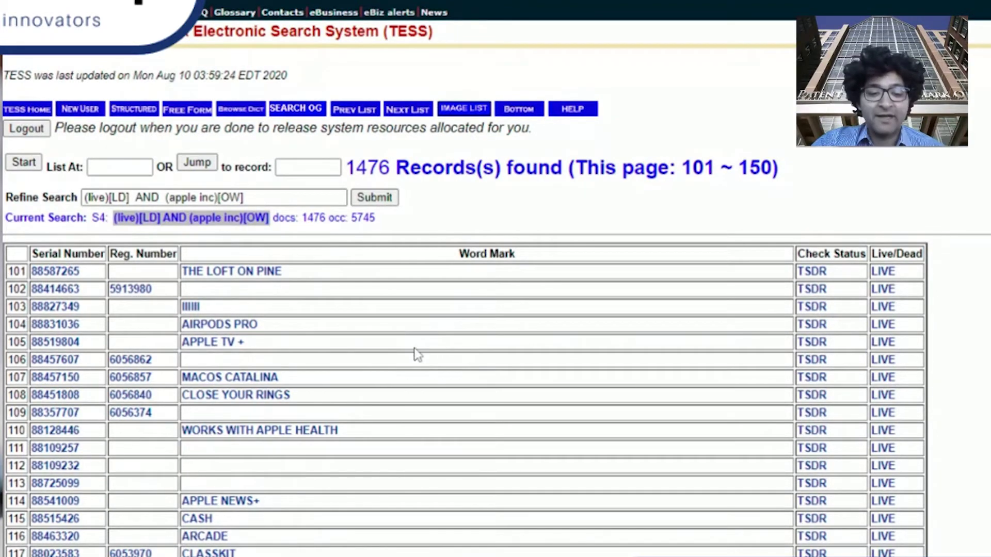
{"action": "scroll", "coordinate": [333, 396], "scroll_direction": "down", "scroll_amount": 5}
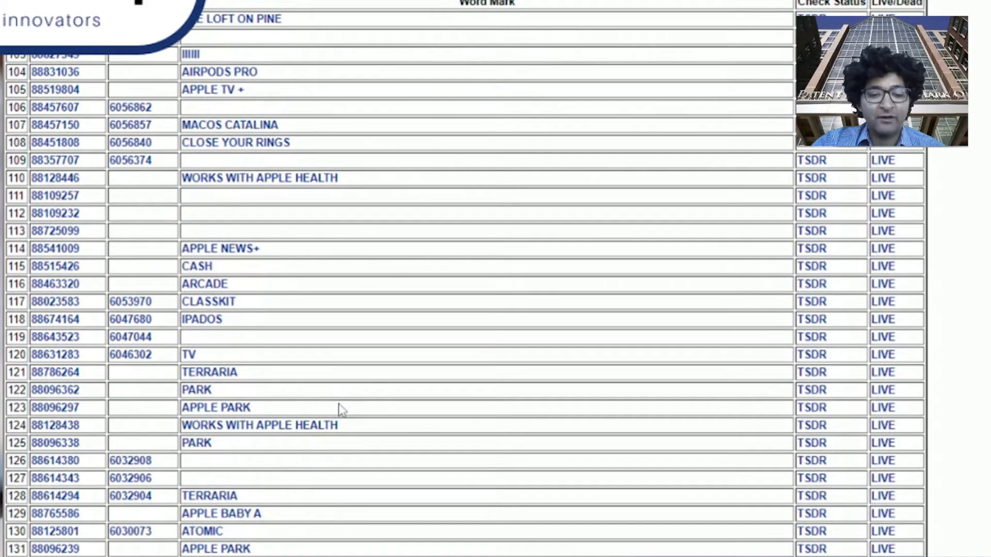
{"action": "scroll", "coordinate": [346, 410], "scroll_direction": "down", "scroll_amount": 3}
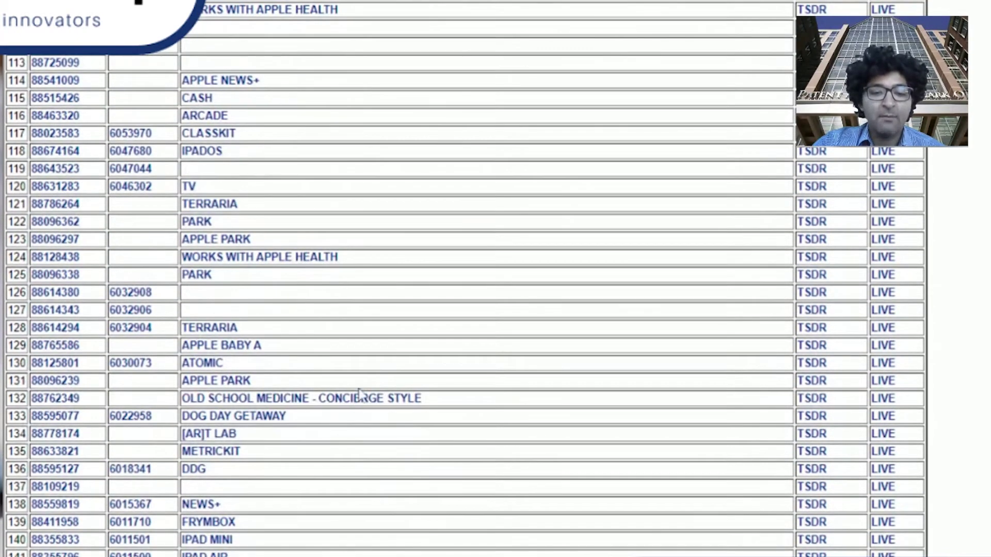
{"action": "scroll", "coordinate": [374, 391], "scroll_direction": "down", "scroll_amount": 1}
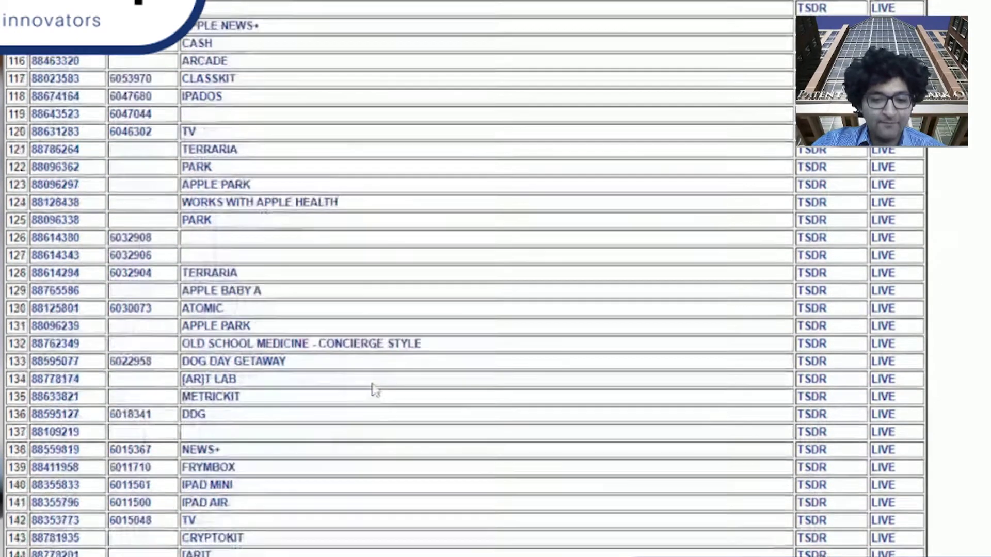
{"action": "scroll", "coordinate": [375, 391], "scroll_direction": "down", "scroll_amount": 4}
{"action": "scroll", "coordinate": [276, 406], "scroll_direction": "down", "scroll_amount": 1}
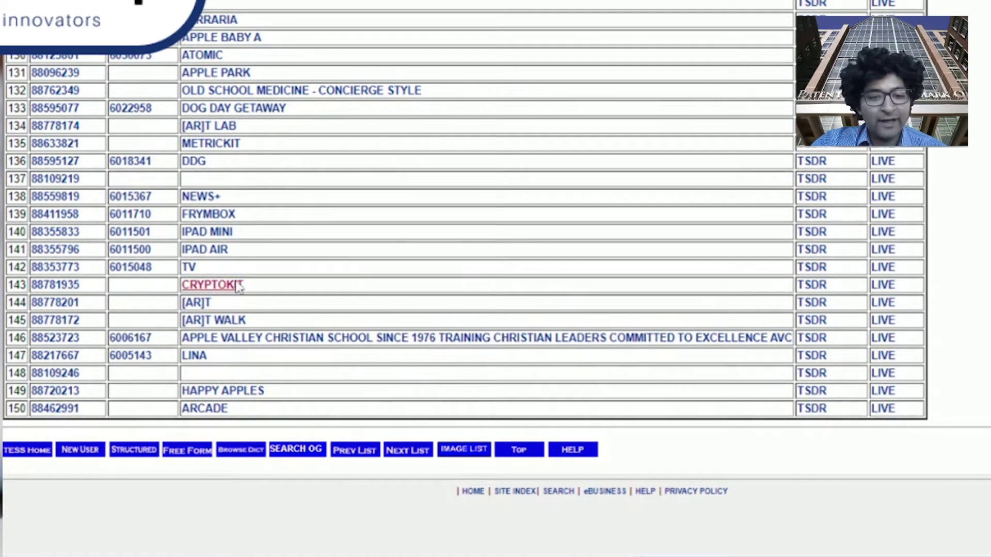
- Back at the top, review registration numbers 5913980 (row 102) and 6056862 (row 106)
{"action": "key", "text": "Home"}
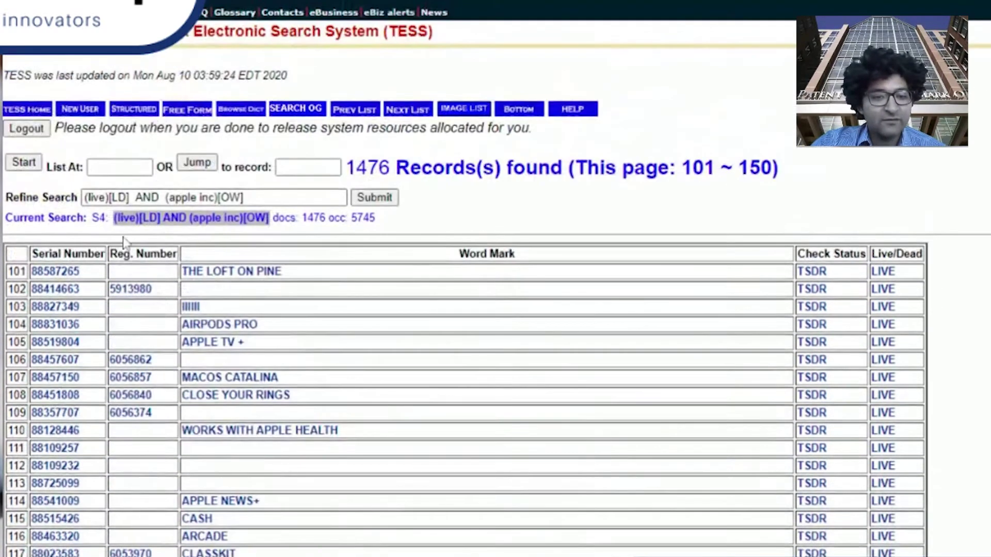
{"action": "left_click_drag", "start_coordinate": [110, 258], "coordinate": [166, 255]}
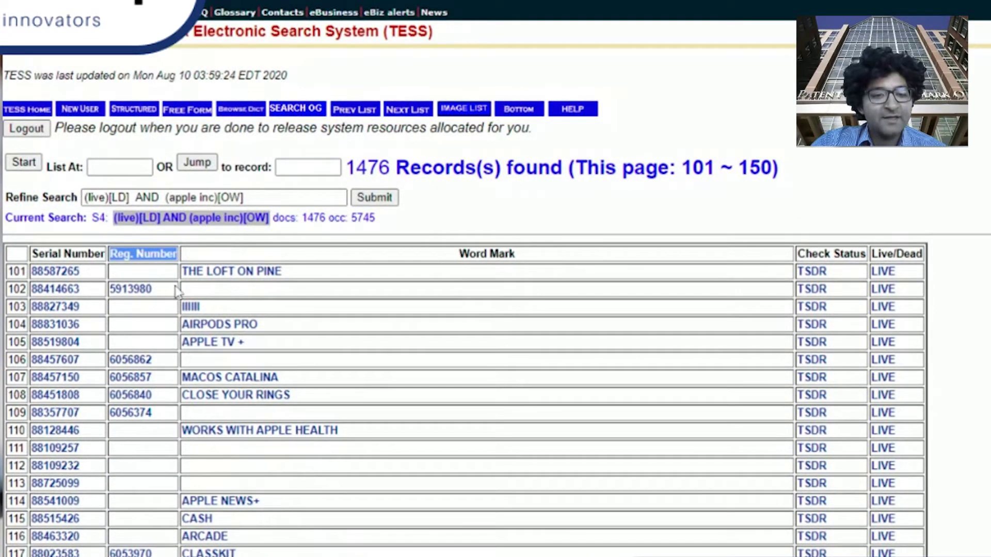
{"action": "double_click", "coordinate": [147, 289]}
{"action": "left_click", "coordinate": [175, 371]}
{"action": "left_click_drag", "start_coordinate": [174, 367], "coordinate": [101, 367]}
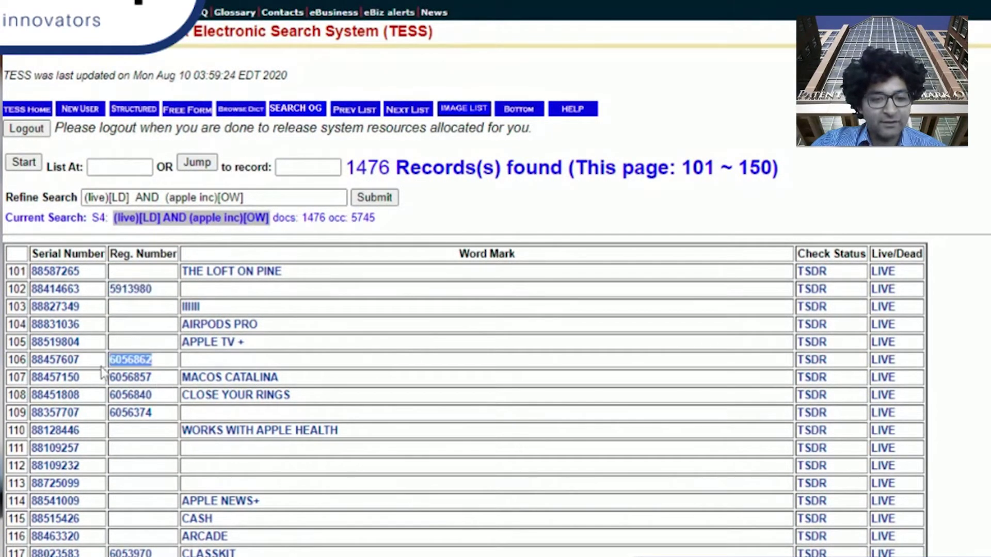
{"action": "left_click", "coordinate": [324, 356]}
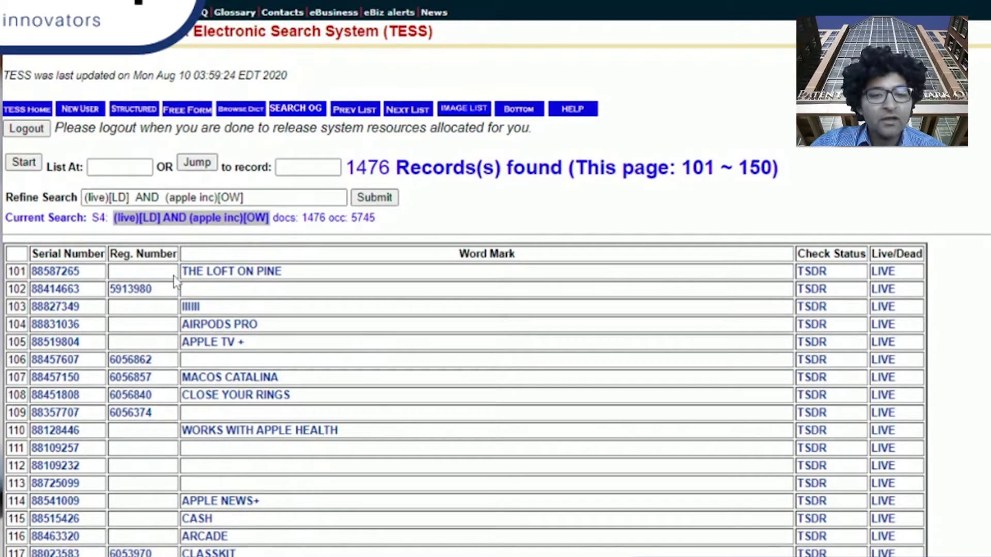
{"action": "scroll", "coordinate": [141, 279], "scroll_direction": "down", "scroll_amount": 3}
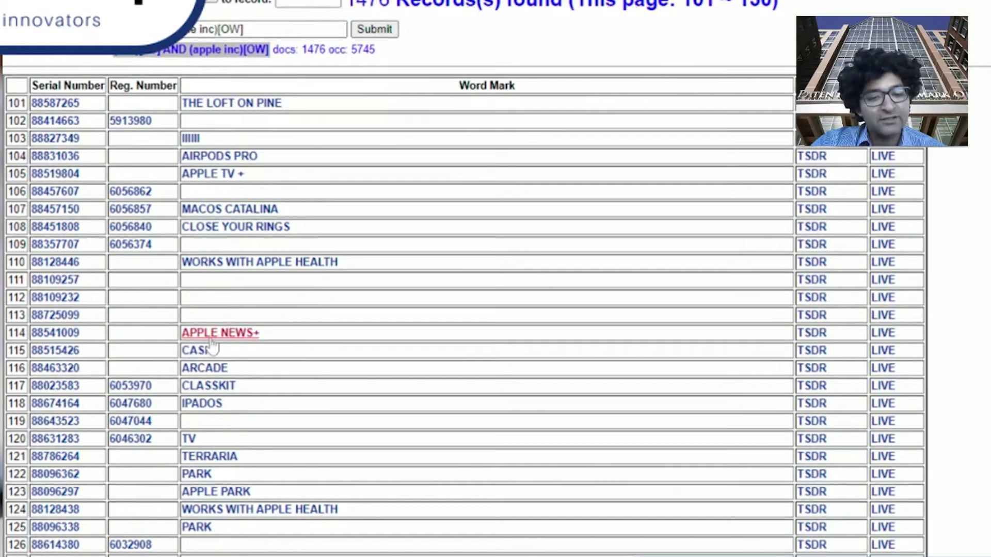
{"action": "left_click", "coordinate": [255, 334]}
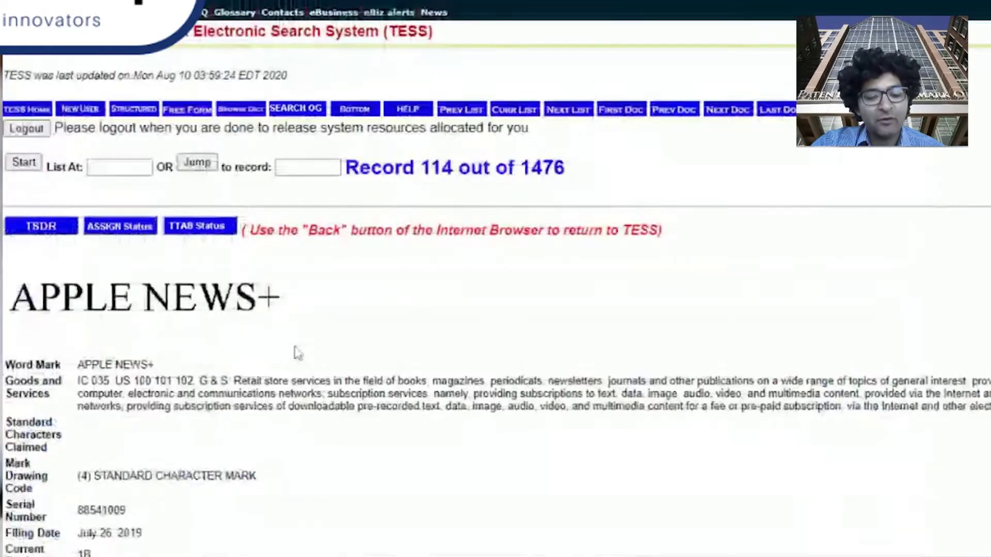
{"action": "scroll", "coordinate": [235, 381], "scroll_direction": "down", "scroll_amount": 2}
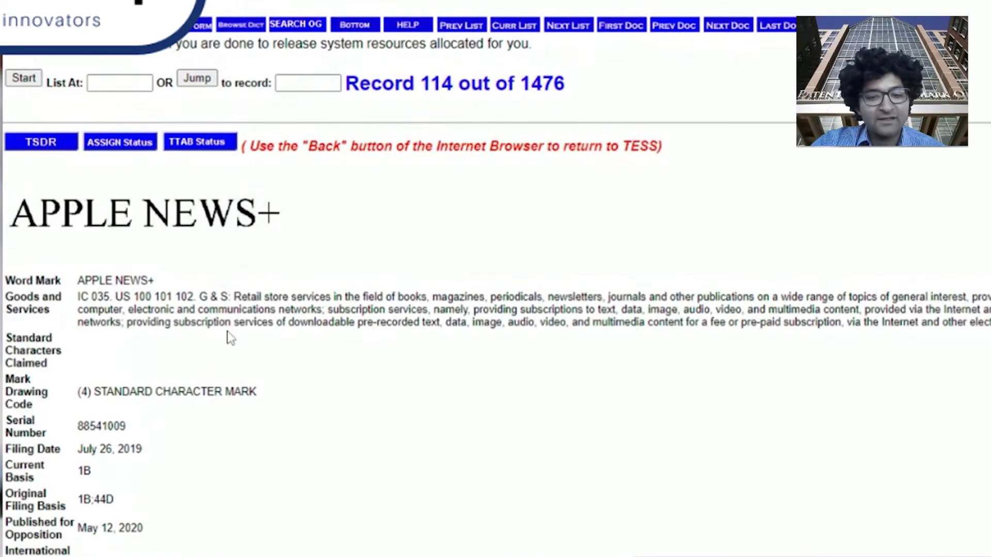
{"action": "scroll", "coordinate": [231, 338], "scroll_direction": "down", "scroll_amount": 6}
{"action": "double_click", "coordinate": [84, 219]}
{"action": "scroll", "coordinate": [206, 338], "scroll_direction": "down", "scroll_amount": 1}
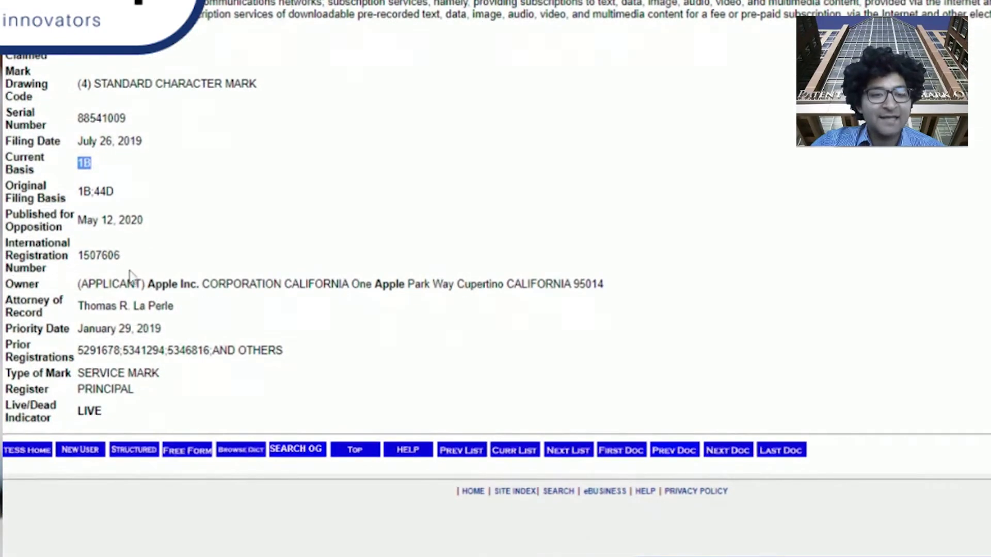
{"action": "left_click_drag", "start_coordinate": [133, 265], "coordinate": [83, 257]}
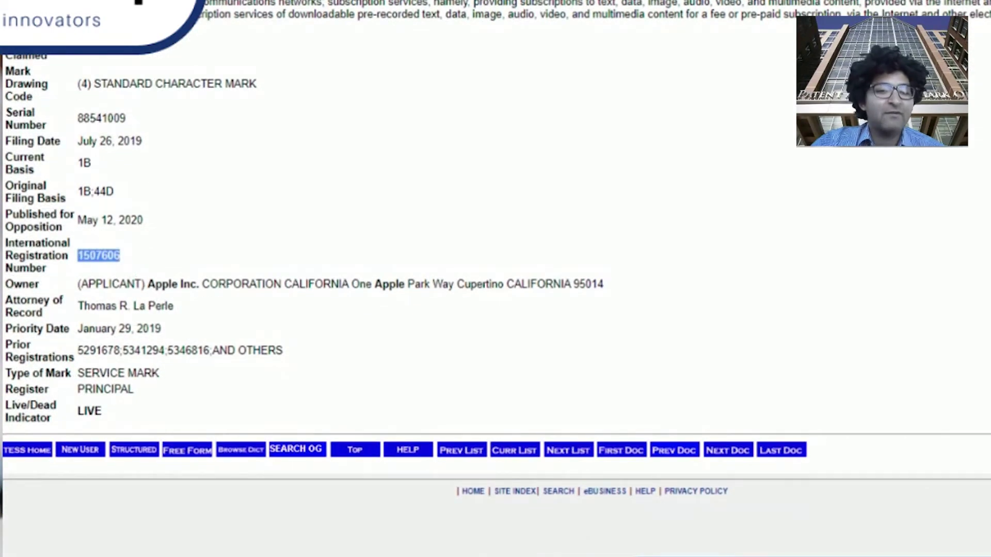
{"action": "scroll", "coordinate": [133, 299], "scroll_direction": "up", "scroll_amount": 10}
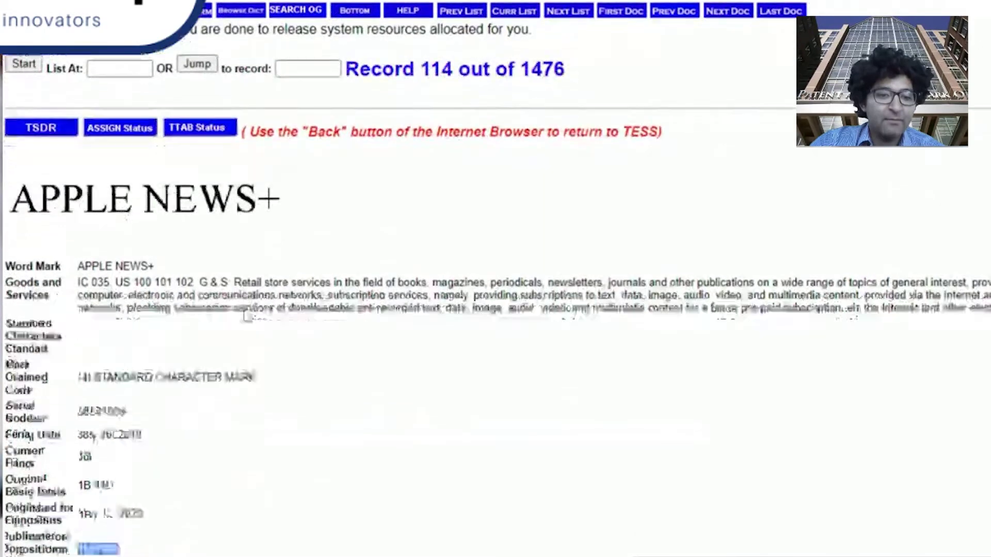
{"action": "scroll", "coordinate": [133, 299], "scroll_direction": "down", "scroll_amount": 5}
{"action": "scroll", "coordinate": [188, 303], "scroll_direction": "down", "scroll_amount": 4}
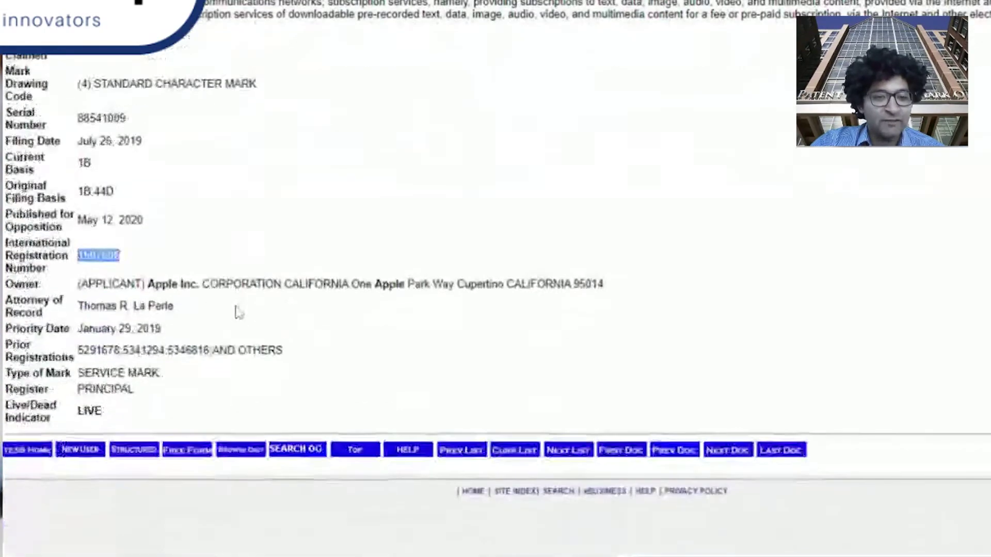
{"action": "scroll", "coordinate": [236, 311], "scroll_direction": "up", "scroll_amount": 8}
- Open APPLE NEWS+ in TSDR and review its Status tab
{"action": "left_click", "coordinate": [40, 226]}
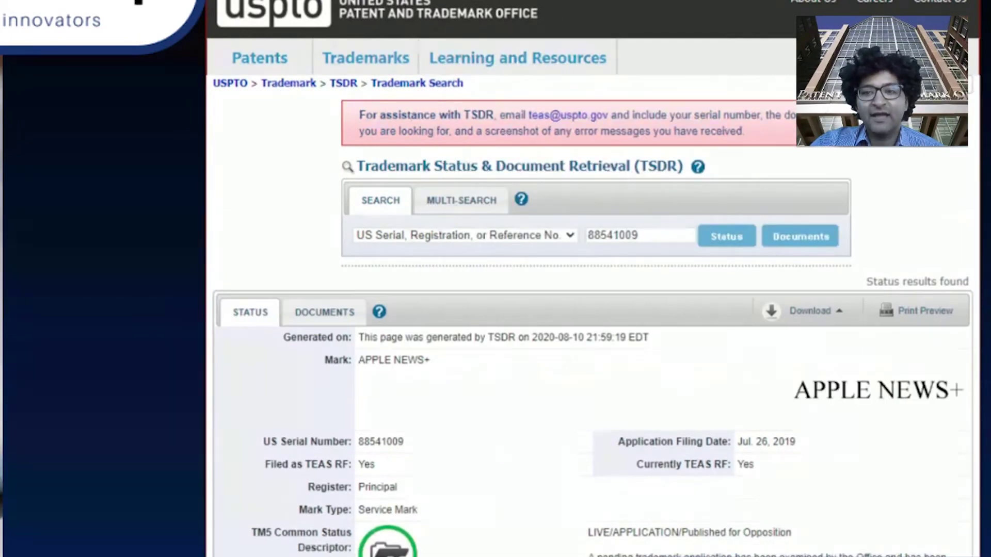
{"action": "scroll", "coordinate": [661, 184], "scroll_direction": "down", "scroll_amount": 9}
{"action": "scroll", "coordinate": [354, 164], "scroll_direction": "up", "scroll_amount": 6}
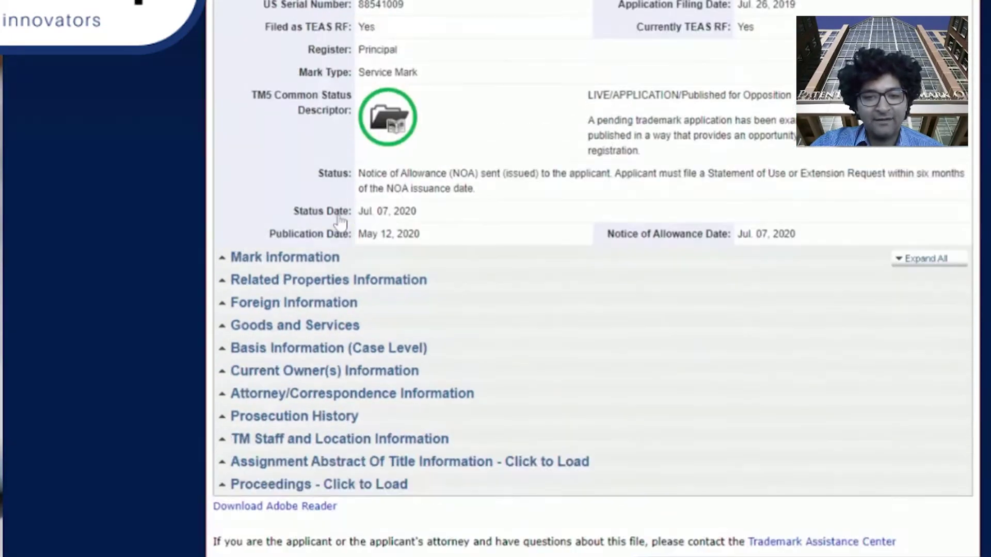
{"action": "scroll", "coordinate": [354, 164], "scroll_direction": "up", "scroll_amount": 3}
- Review its 11 documents, including the Notice of Allowance, then return to results 101–150
{"action": "left_click", "coordinate": [345, 314]}
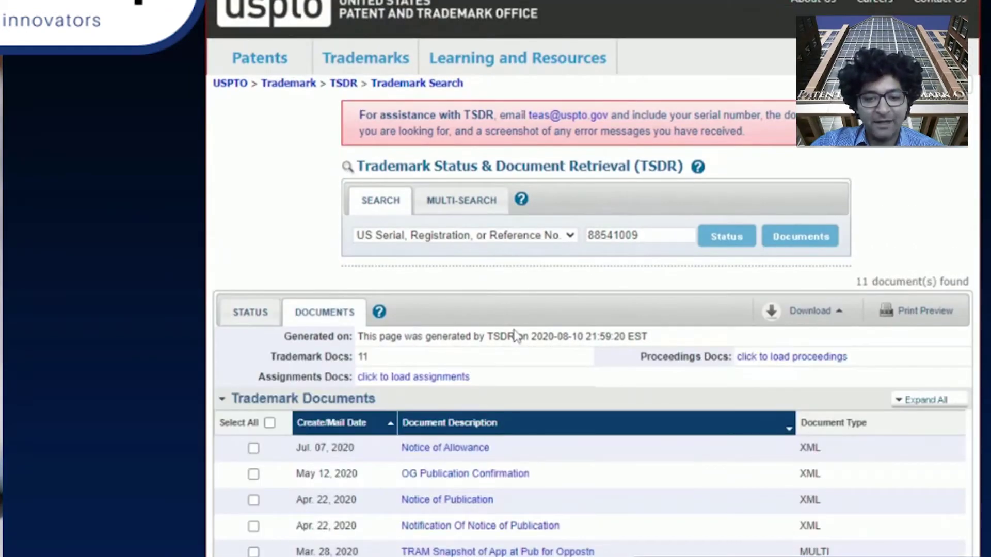
{"action": "scroll", "coordinate": [475, 330], "scroll_direction": "down", "scroll_amount": 3}
{"action": "left_click_drag", "start_coordinate": [521, 291], "coordinate": [305, 278]}
{"action": "left_click", "coordinate": [485, 282]}
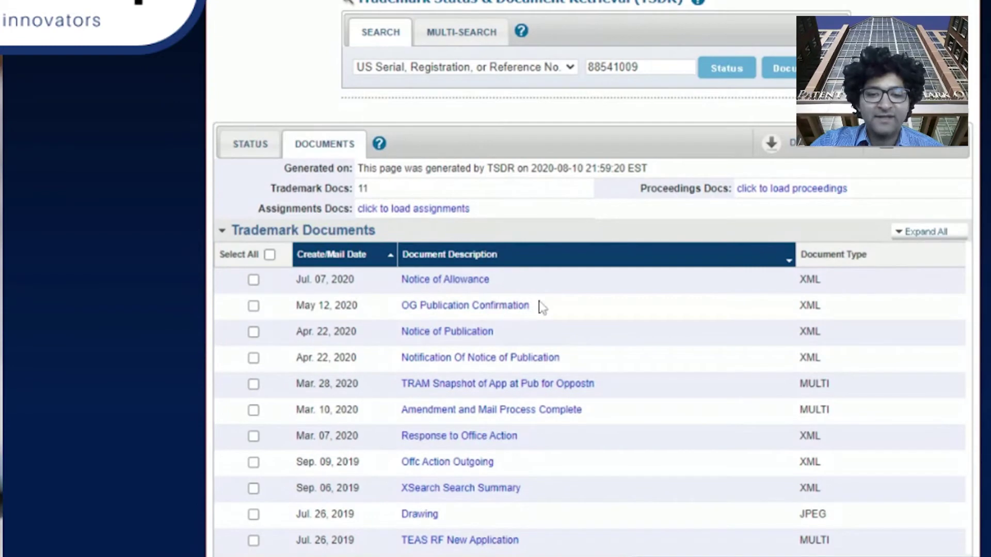
{"action": "scroll", "coordinate": [516, 299], "scroll_direction": "down", "scroll_amount": 8}
{"action": "scroll", "coordinate": [516, 306], "scroll_direction": "up", "scroll_amount": 6}
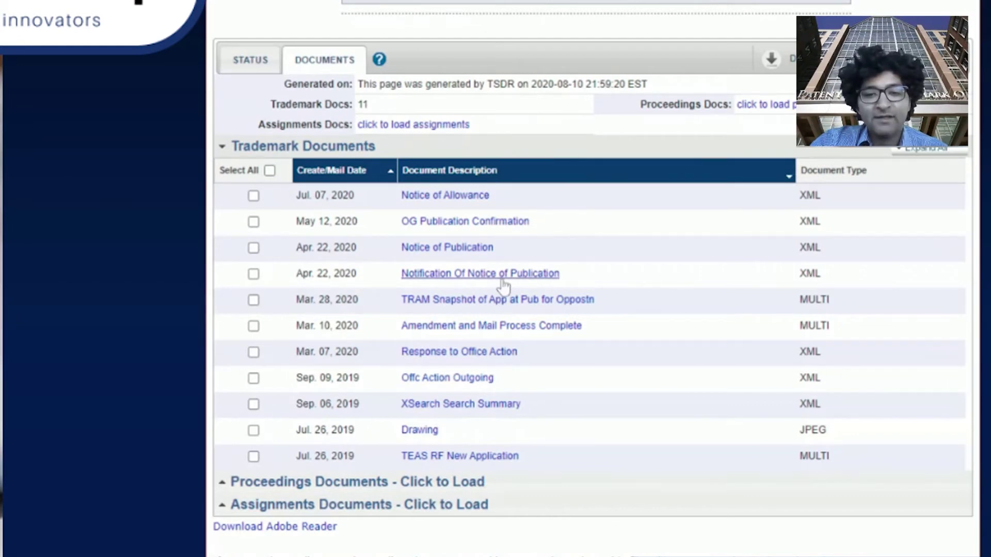
{"action": "scroll", "coordinate": [234, 25], "scroll_direction": "up", "scroll_amount": 2}
{"action": "key", "text": "alt+Left"}
{"action": "key", "text": "alt+Left"}
{"action": "scroll", "coordinate": [49, 191], "scroll_direction": "up", "scroll_amount": 4}
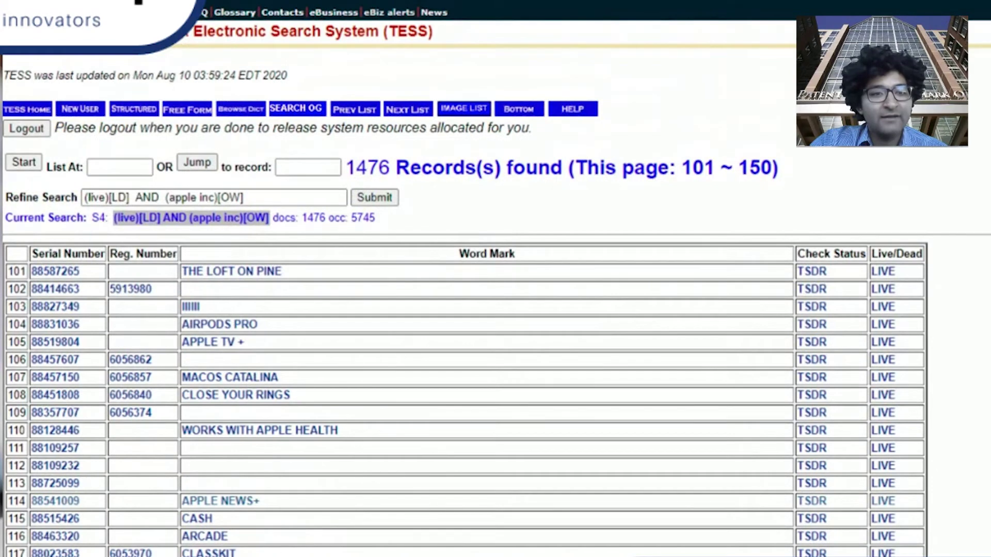
- Rerun the apple inc owner search limited to Dead records, browsing the 1980 results
{"action": "key", "text": "alt+Left"}
{"action": "key", "text": "alt+Left"}
{"action": "key", "text": "alt+Left"}
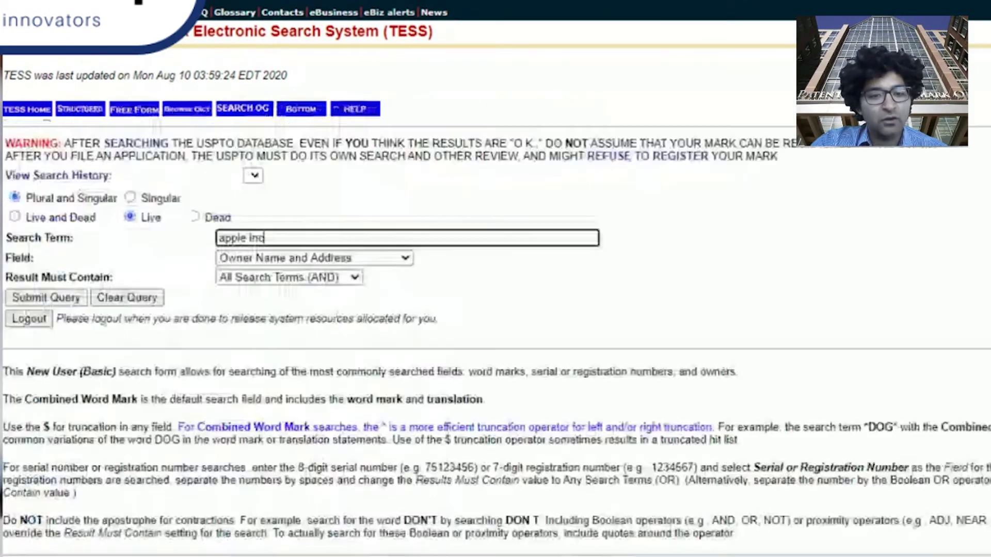
{"action": "left_click", "coordinate": [194, 217]}
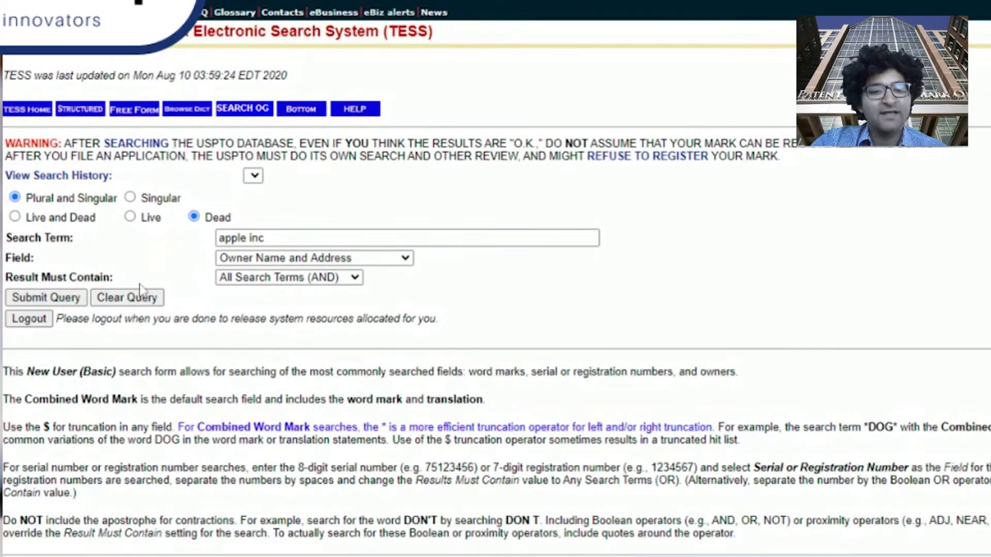
{"action": "left_click", "coordinate": [69, 304]}
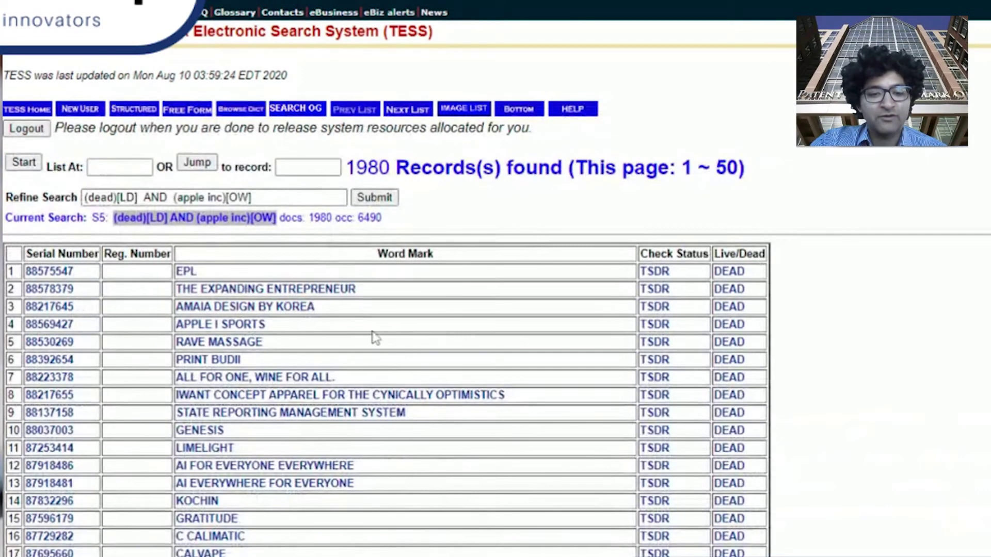
{"action": "scroll", "coordinate": [354, 312], "scroll_direction": "down", "scroll_amount": 3}
{"action": "scroll", "coordinate": [351, 351], "scroll_direction": "down", "scroll_amount": 4}
{"action": "scroll", "coordinate": [380, 372], "scroll_direction": "down", "scroll_amount": 4}
{"action": "scroll", "coordinate": [422, 337], "scroll_direction": "down", "scroll_amount": 3}
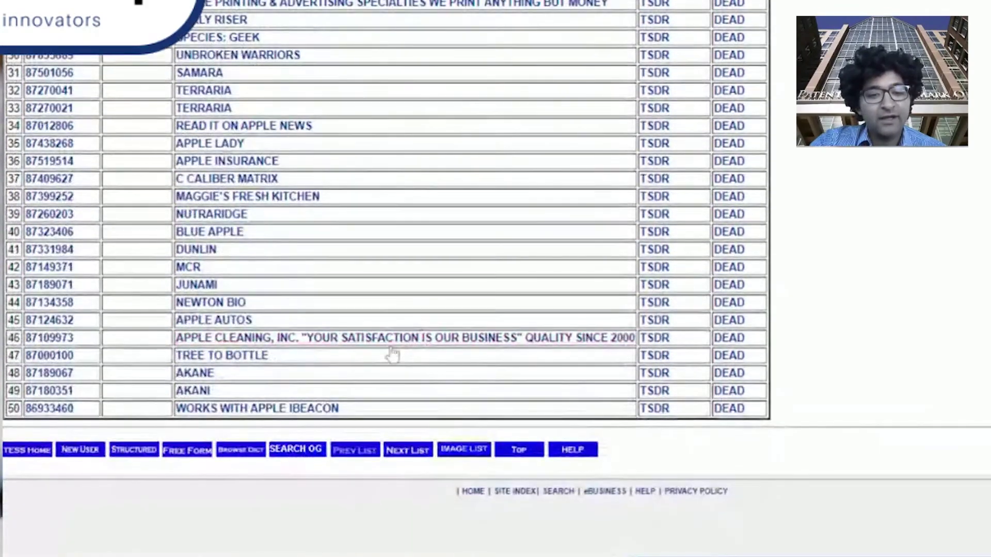